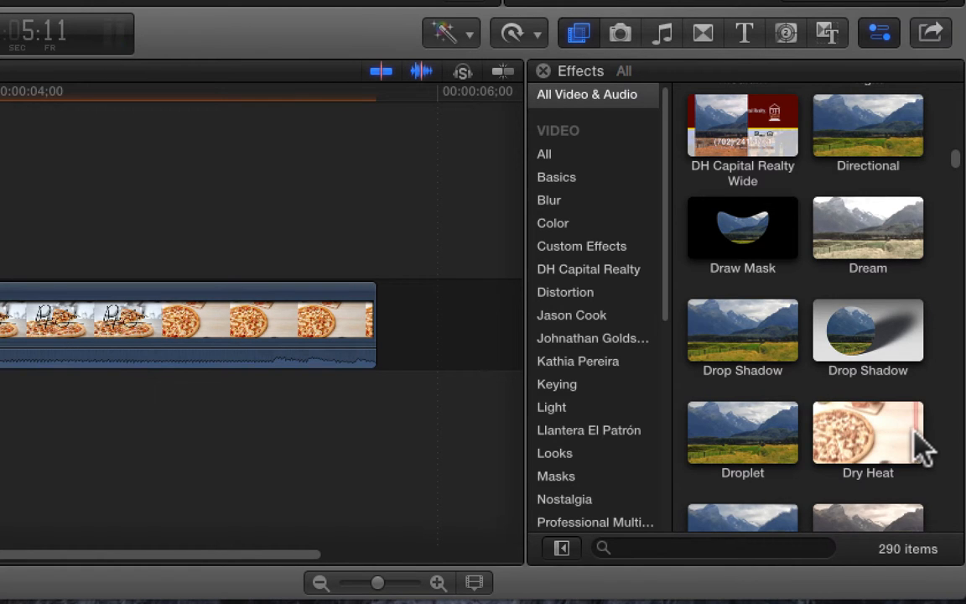
- Apply the Dream effect to the pizza clip and delete the duplicate Dream entry
left_click_drag(895, 213, 535, 394)
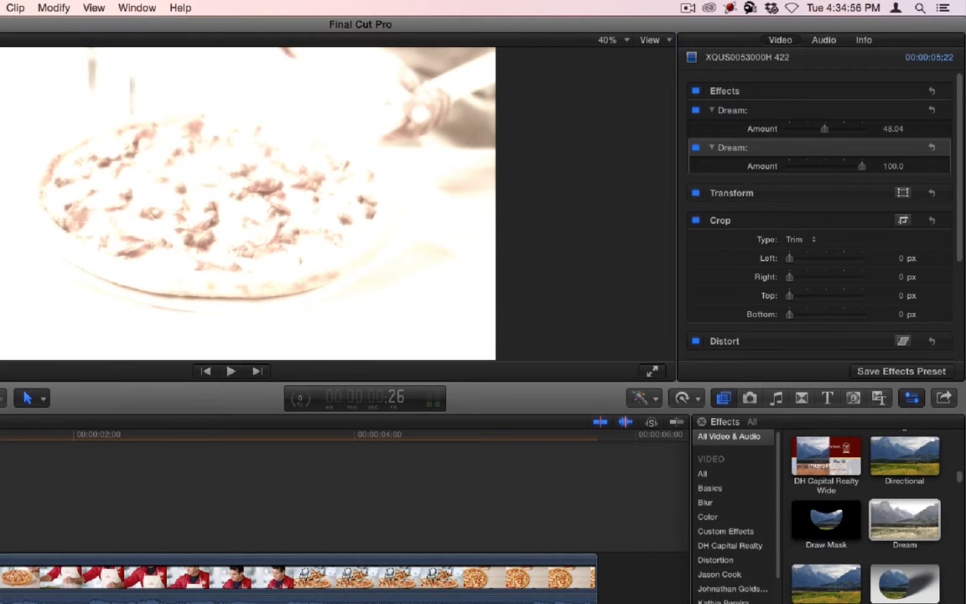
left_click(2, 585)
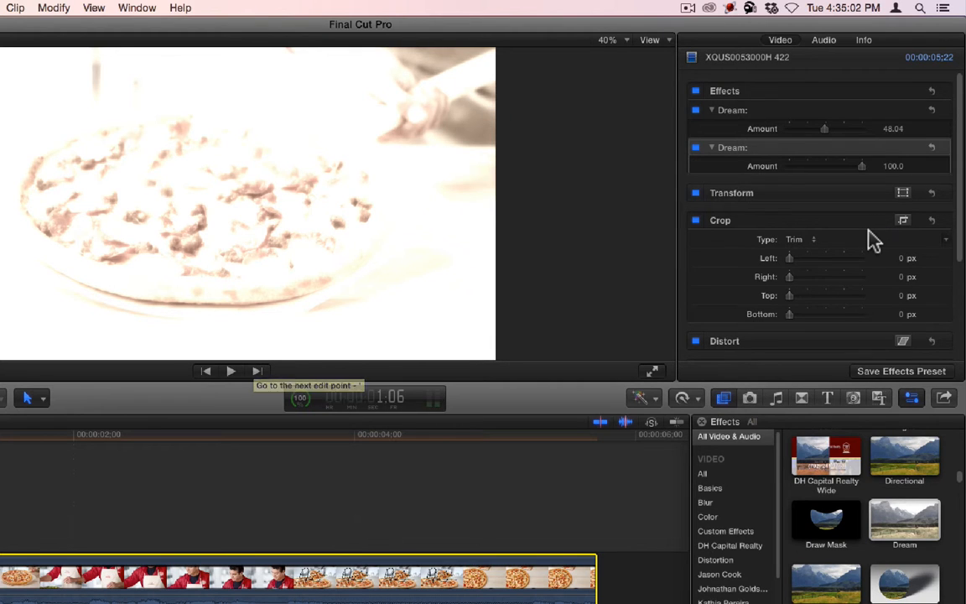
left_click(743, 150)
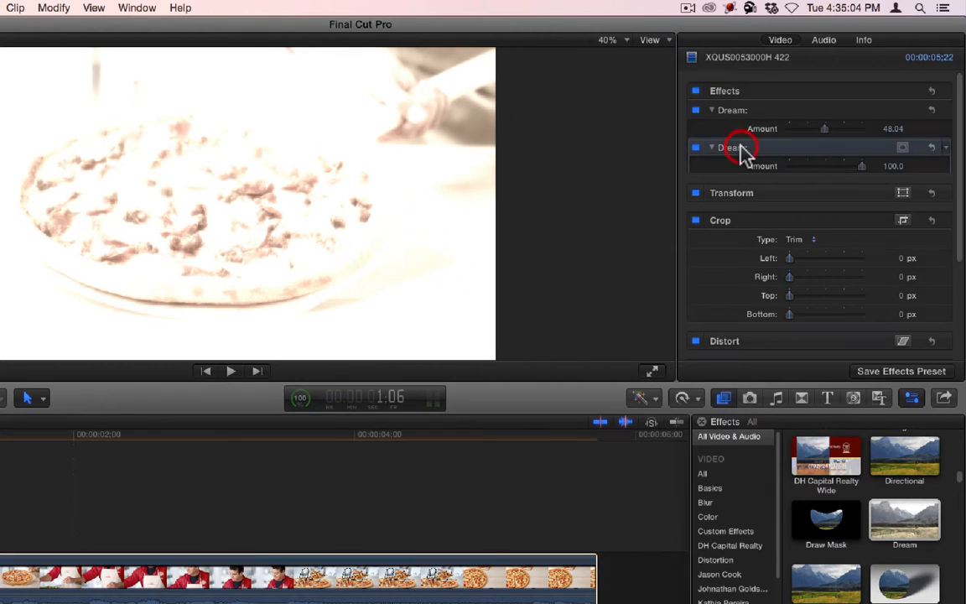
key("BackSpace")
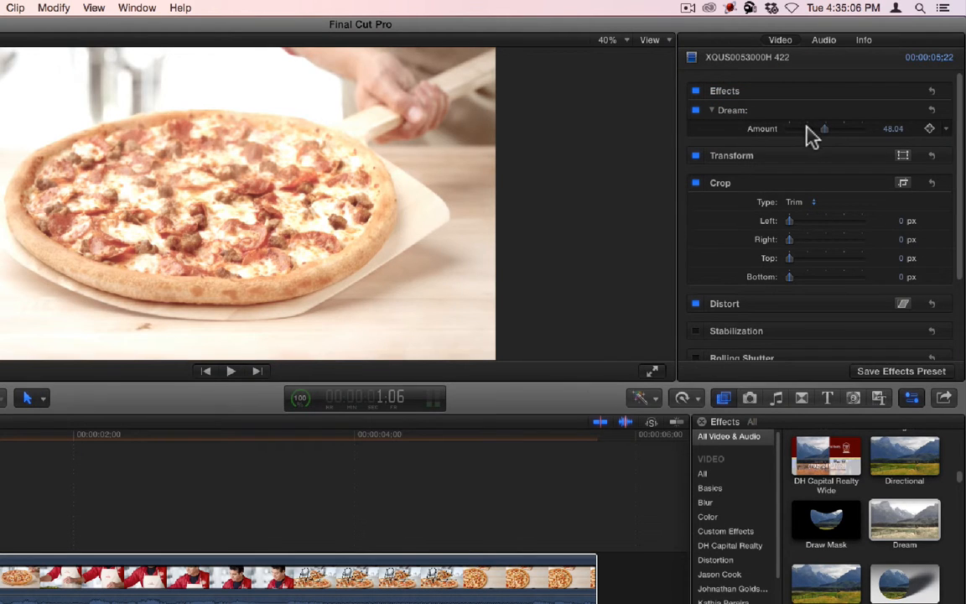
- Set the remaining Dream effect's amount to 100 on the pizza clip
left_click(2, 580)
left_click(1, 563)
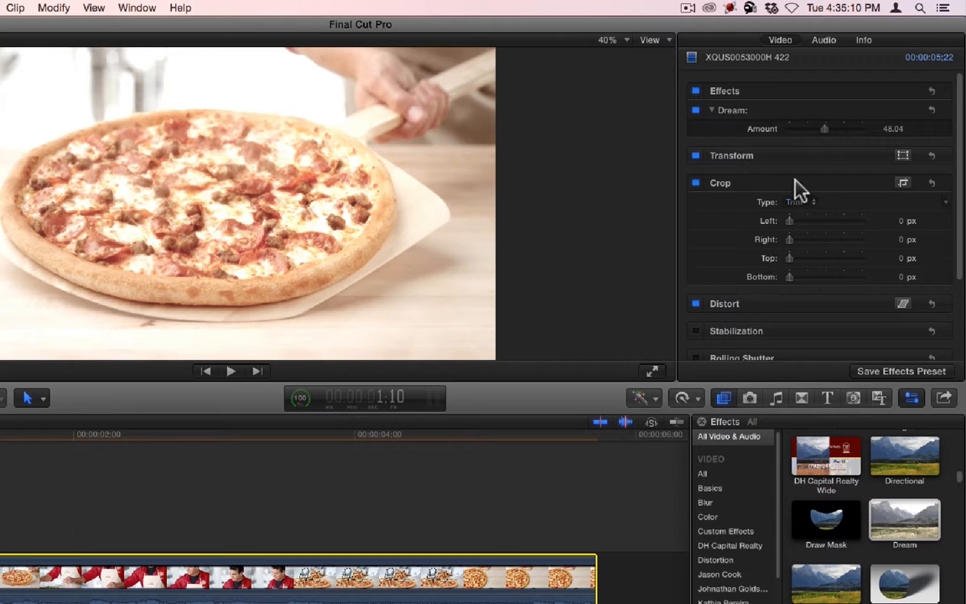
left_click_drag(833, 128, 882, 132)
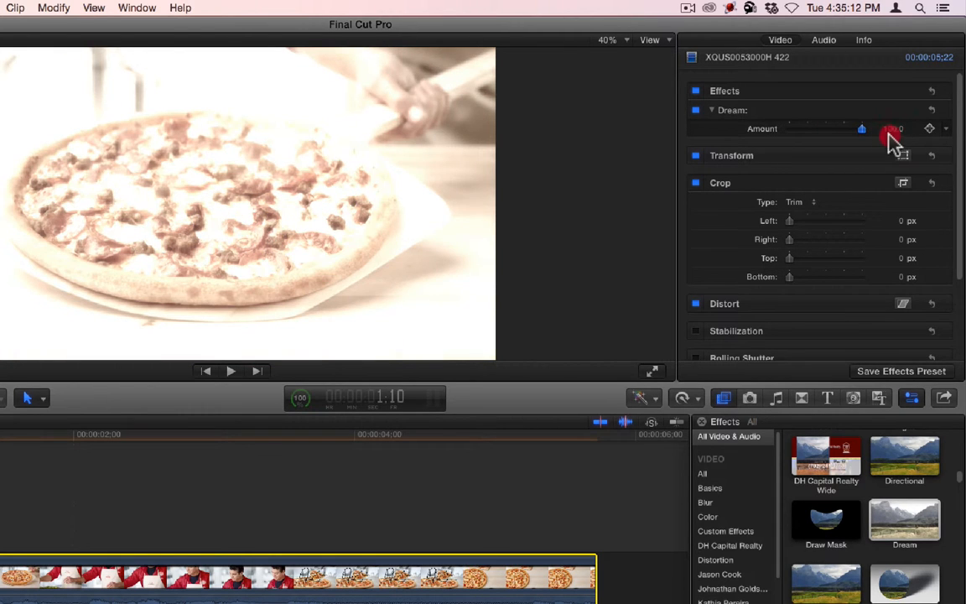
- At the 4:02 frame, reduce the Dream amount to about 31.37 and return to the pizza shot near 1:03
left_click_drag(7, 438, 364, 464)
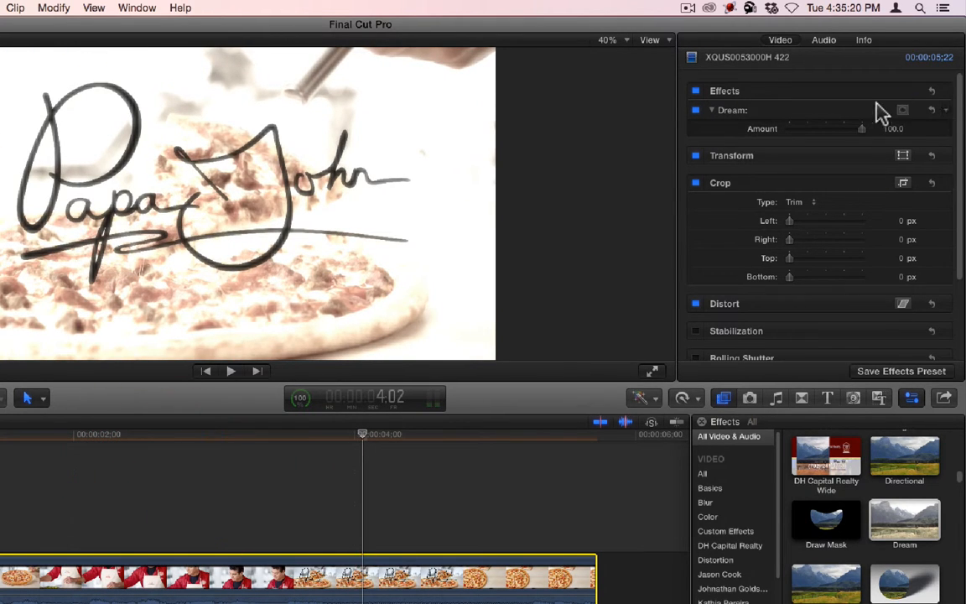
left_click_drag(862, 129, 814, 125)
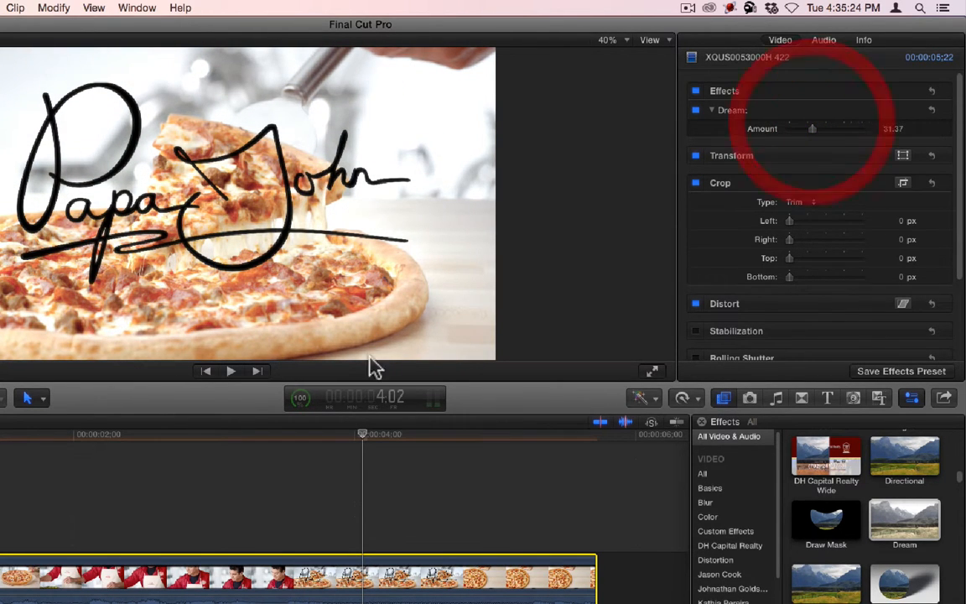
left_click_drag(318, 437, 0, 432)
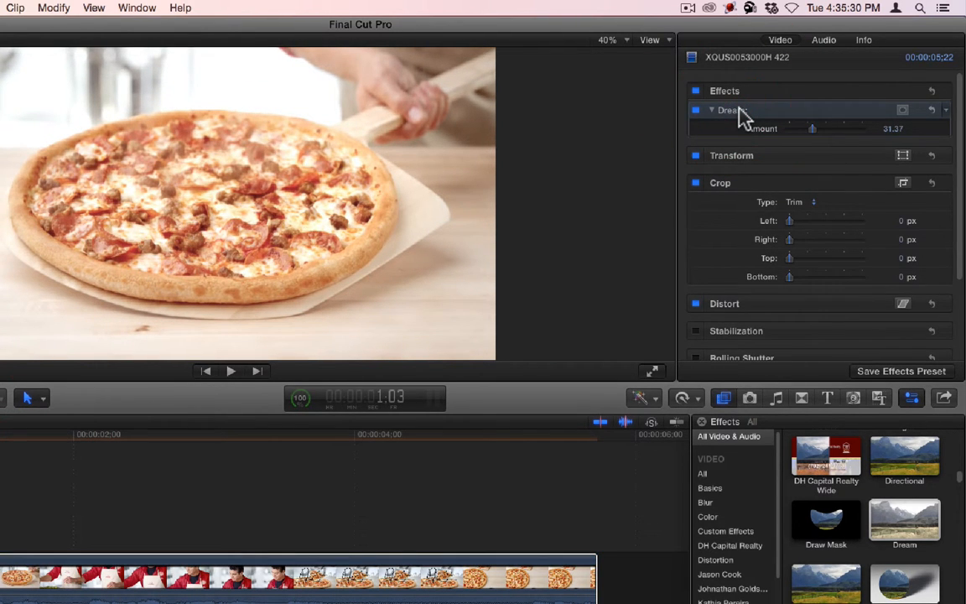
- Add a shape mask to the Dream effect and place its circle over the middle of the pizza
left_click(903, 110)
left_click(266, 246)
left_click(903, 110)
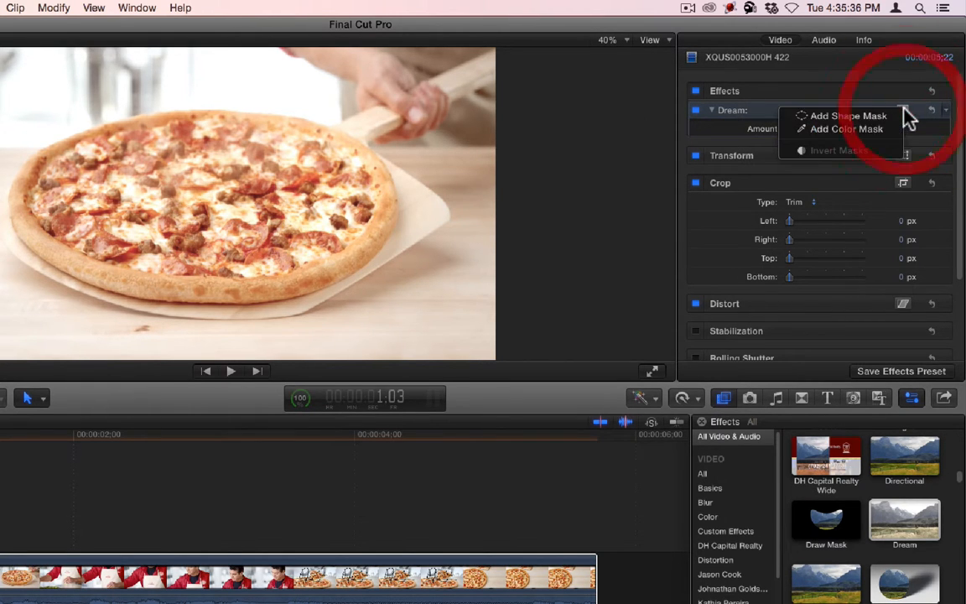
left_click(902, 110)
left_click(139, 125)
left_click_drag(138, 122, 202, 306)
left_click_drag(344, 236, 194, 201)
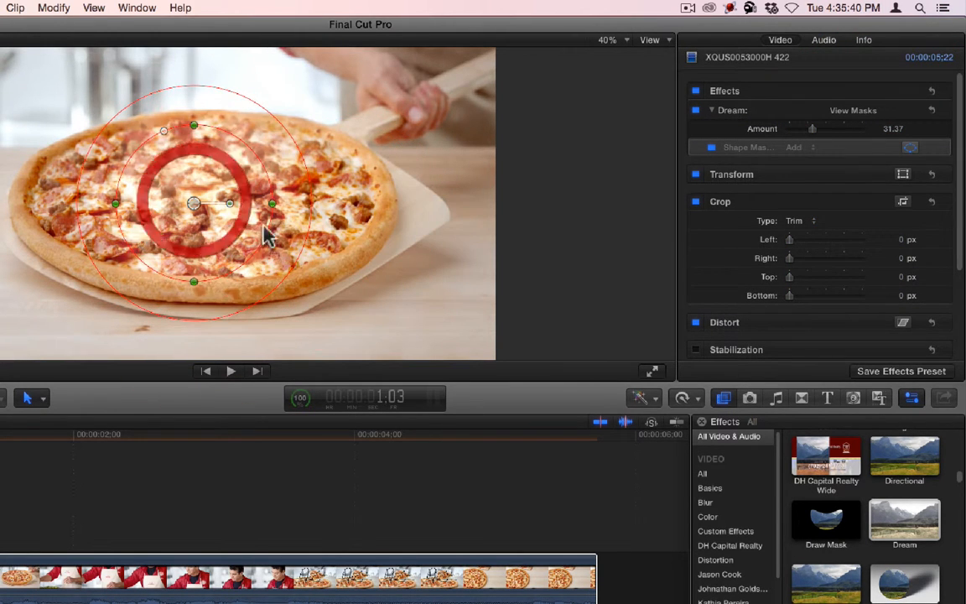
- Stretch the shape mask into a wide ellipse covering the pizza and raise the Dream amount to about 69.12
left_click_drag(272, 204, 350, 205)
left_click_drag(190, 279, 190, 252)
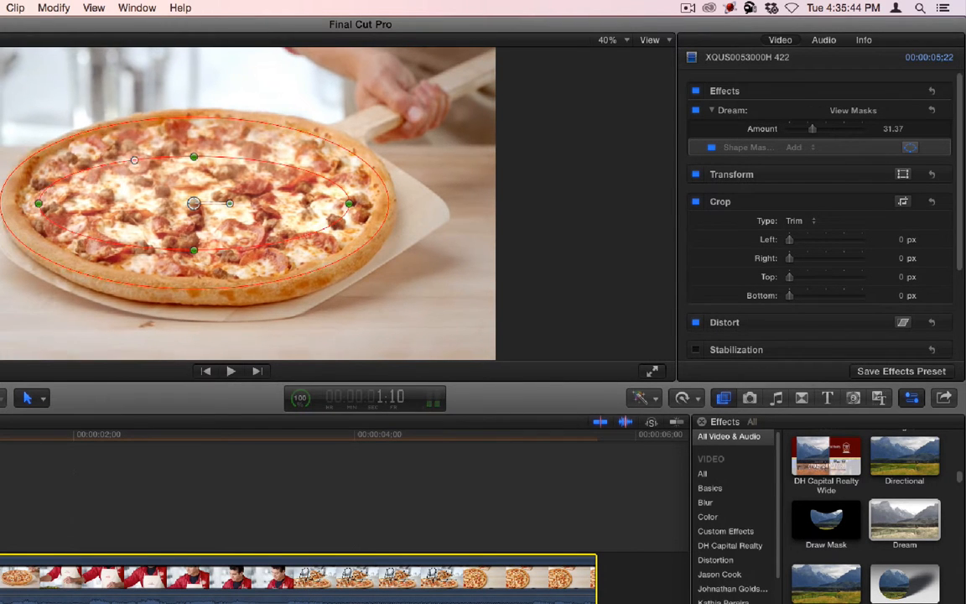
left_click(0, 433)
left_click_drag(841, 130, 852, 129)
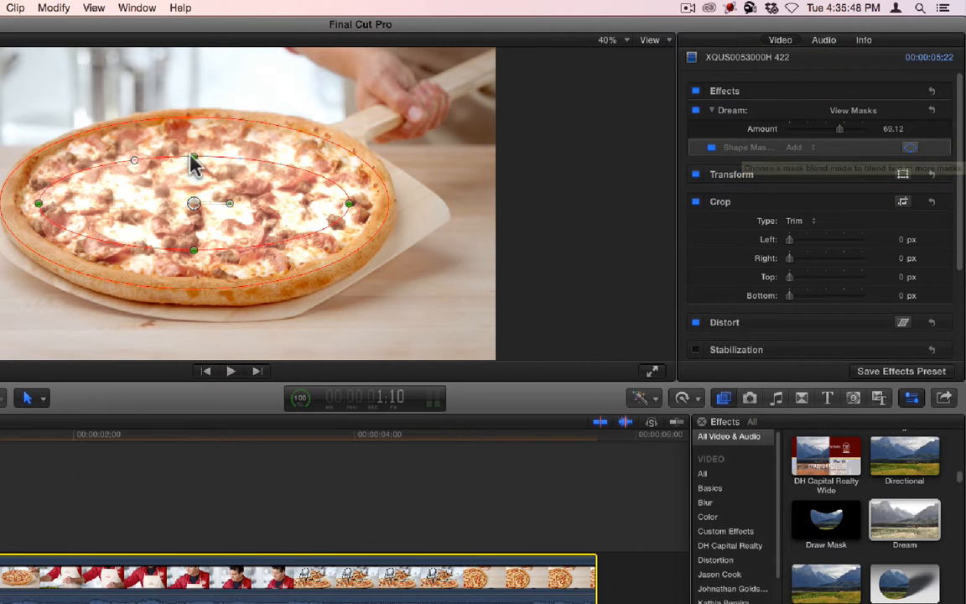
left_click_drag(194, 157, 194, 149)
left_click_drag(194, 205, 201, 198)
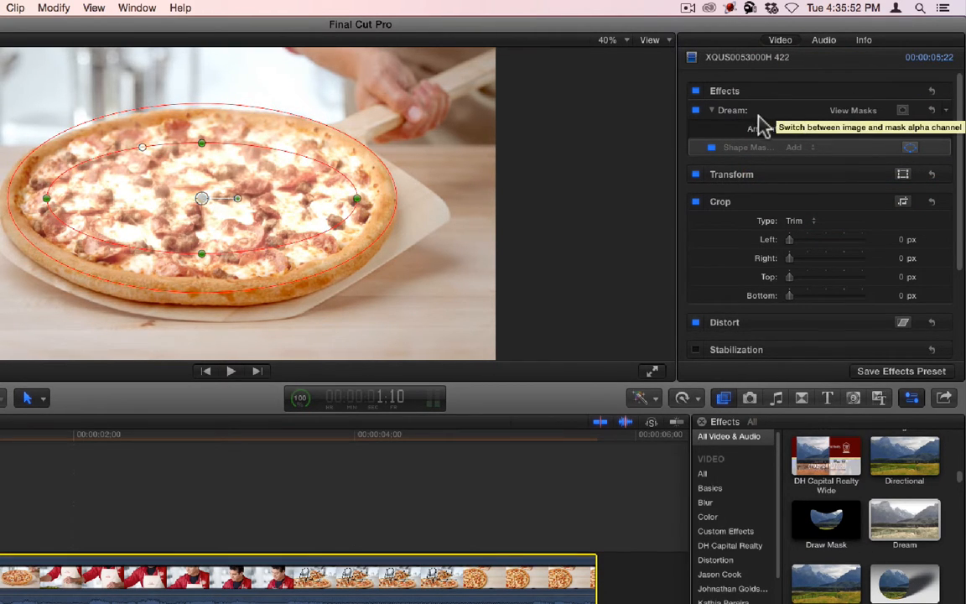
- Delete the Dream effect together with its shape mask from the pizza clip
left_click(742, 114)
key("BackSpace")
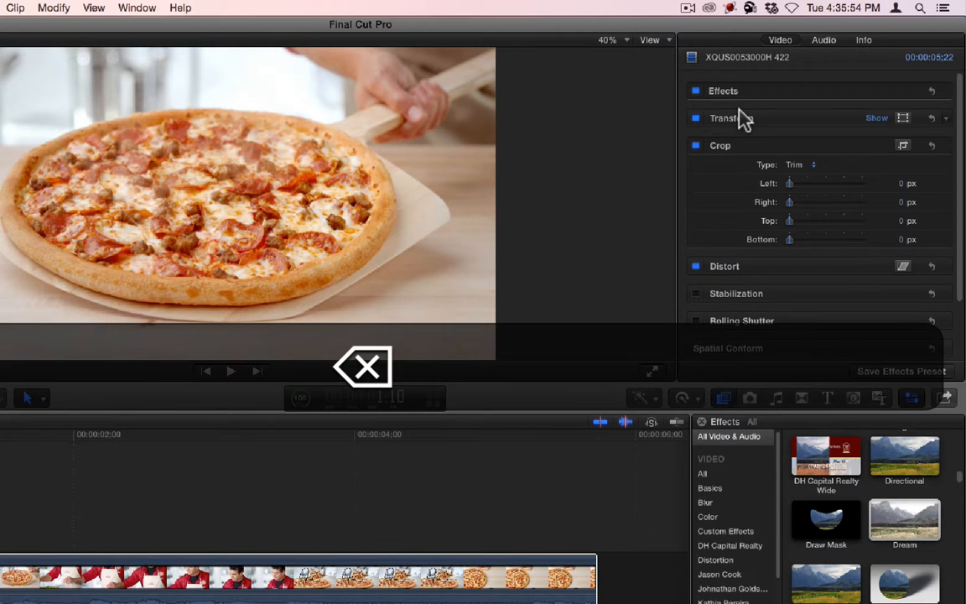
- Show the Event Viewer beside the main viewer and enlarge the timeline area
left_click(137, 7)
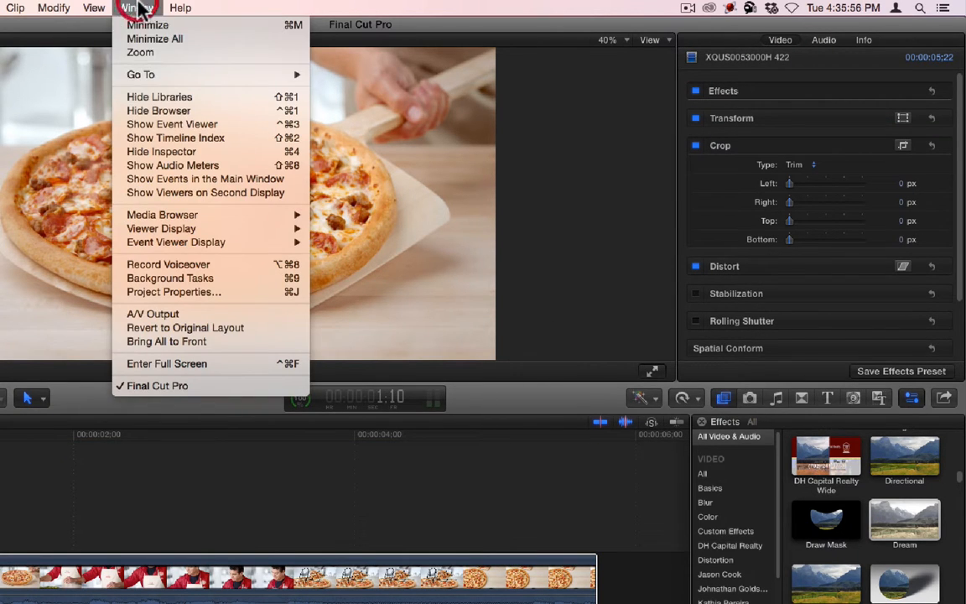
left_click(180, 122)
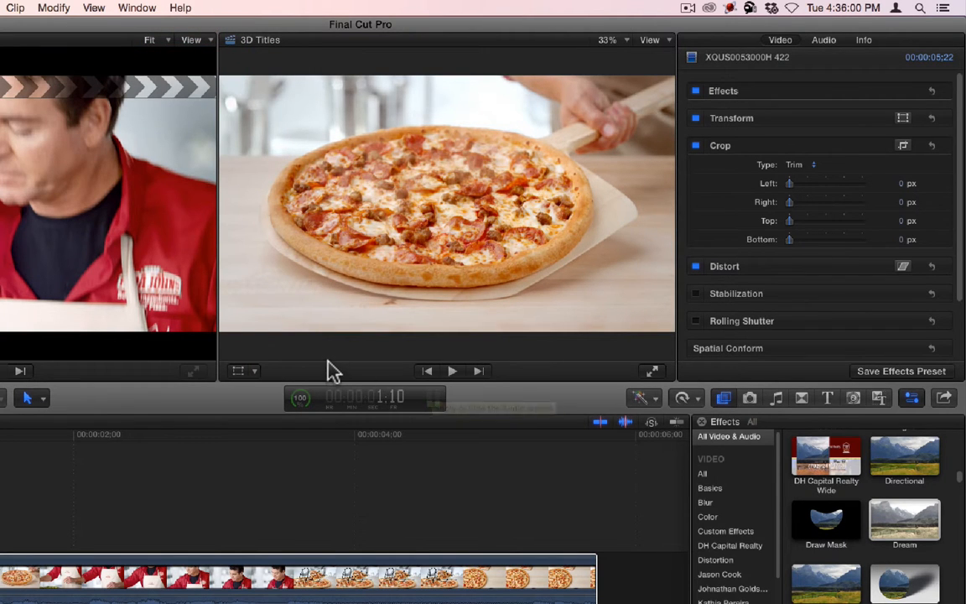
left_click_drag(269, 384, 273, 328)
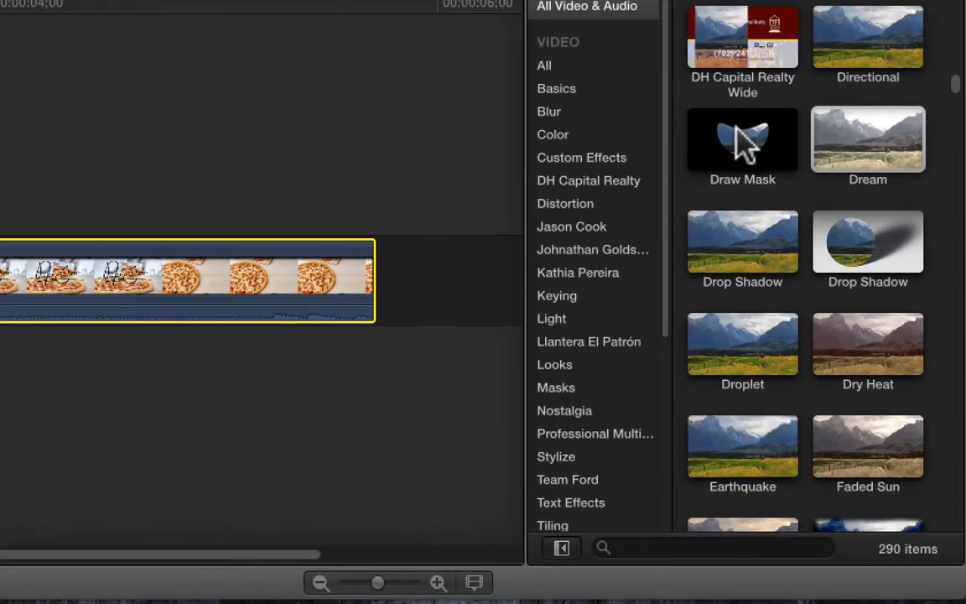
- Apply the Classic preset Drop Shadow effect to the pizza clip and place the playhead near 1:22
left_click(883, 245)
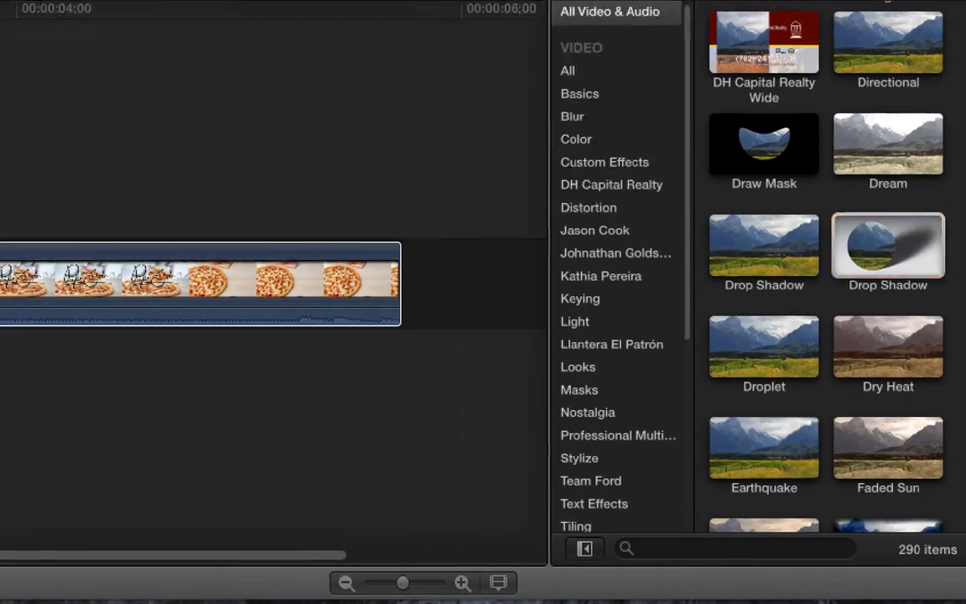
left_click(248, 353)
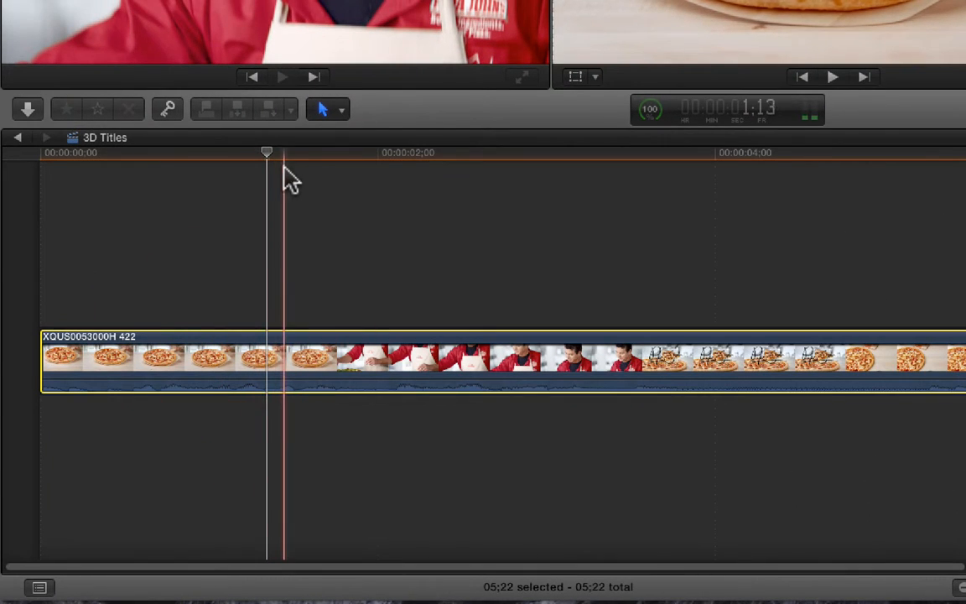
left_click(344, 170)
left_click(298, 359)
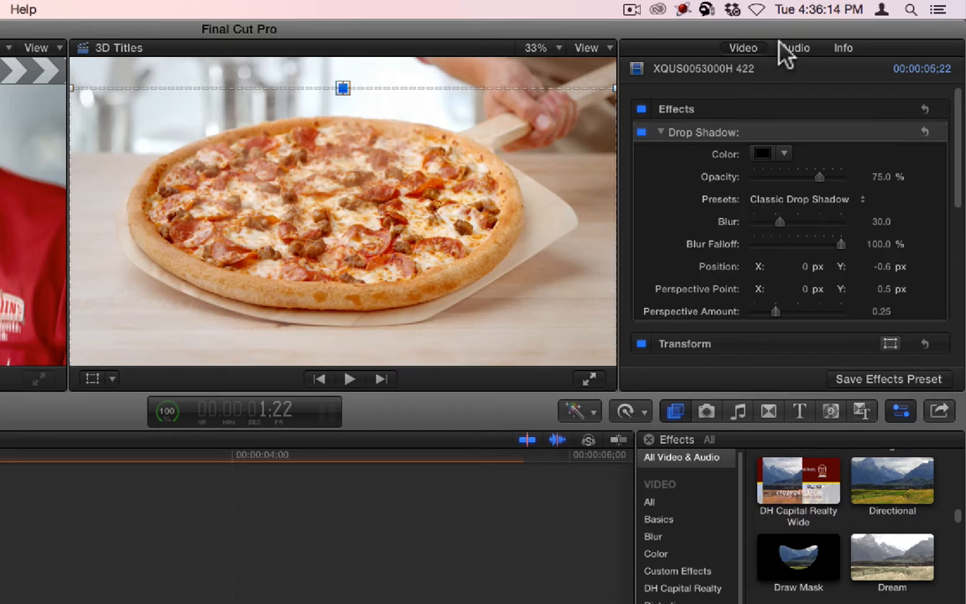
- Reveal the pizza clip's Transform settings and scale the clip down to 75%
left_click(746, 48)
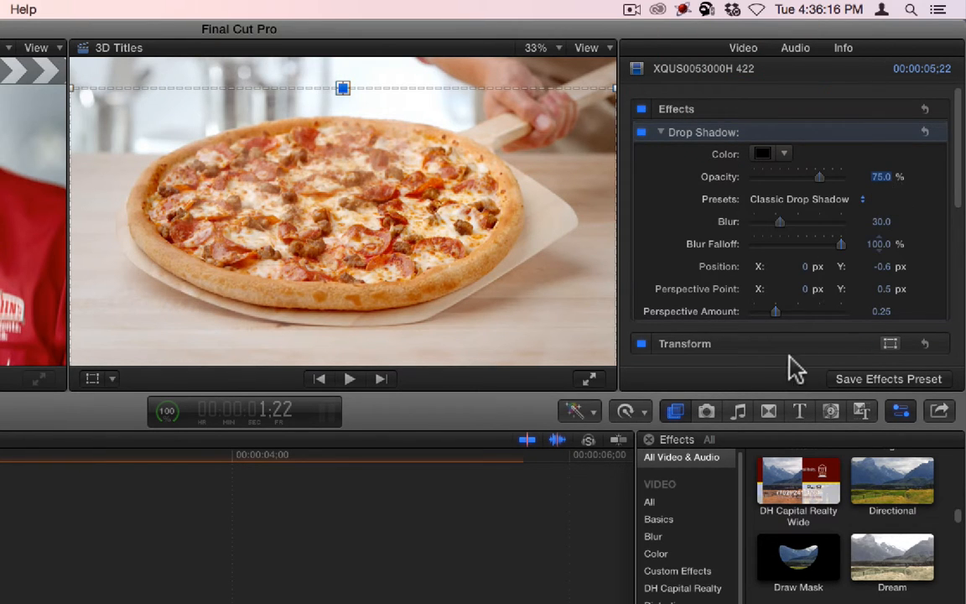
scroll(794, 367, "down", 3)
scroll(837, 344, "down", 3)
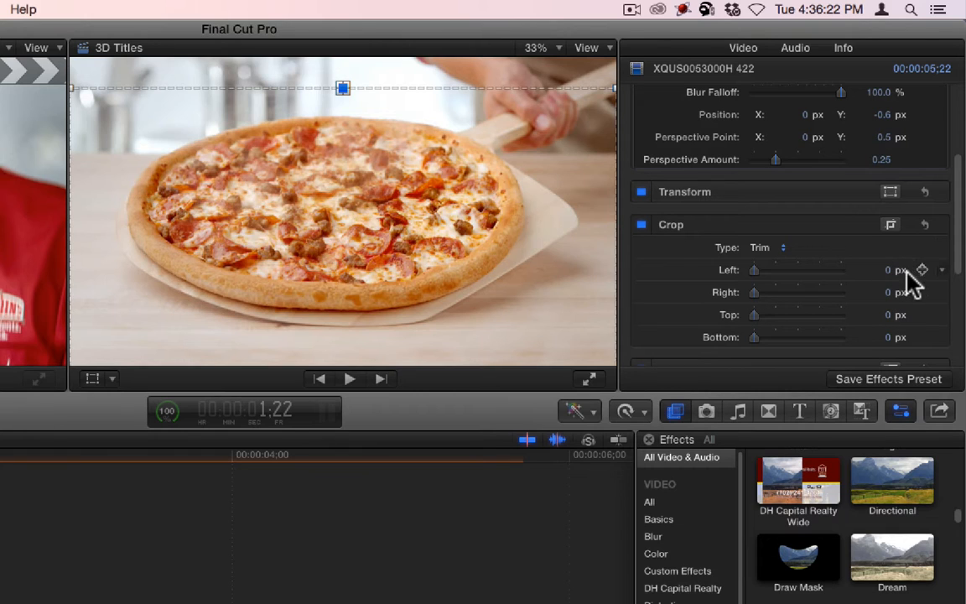
left_click(862, 192)
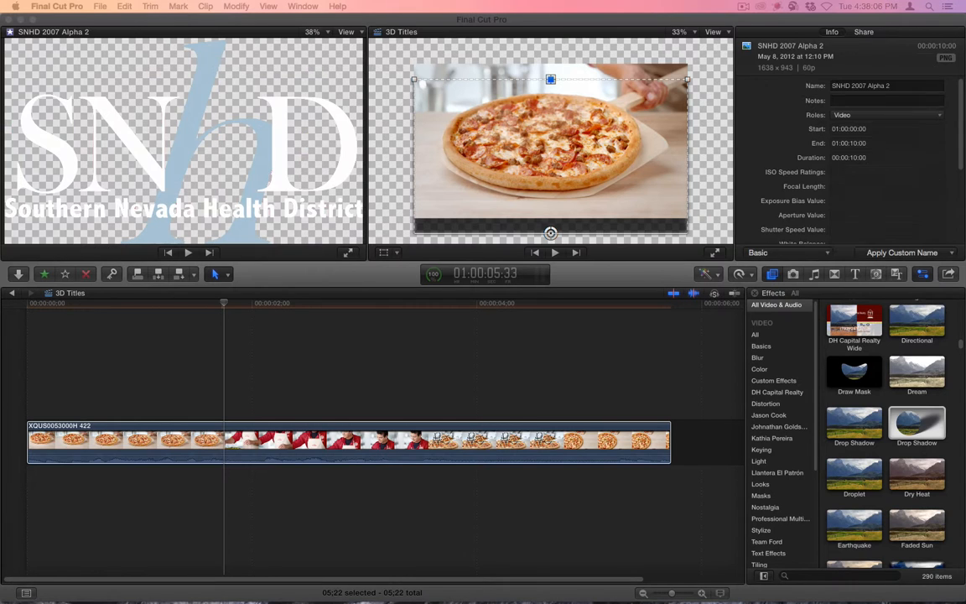
- Place the SNHD 2007 Alpha 2 logo above the pizza clip in the timeline and scale it to 76%
left_click_drag(295, 394, 194, 391)
left_click(257, 327)
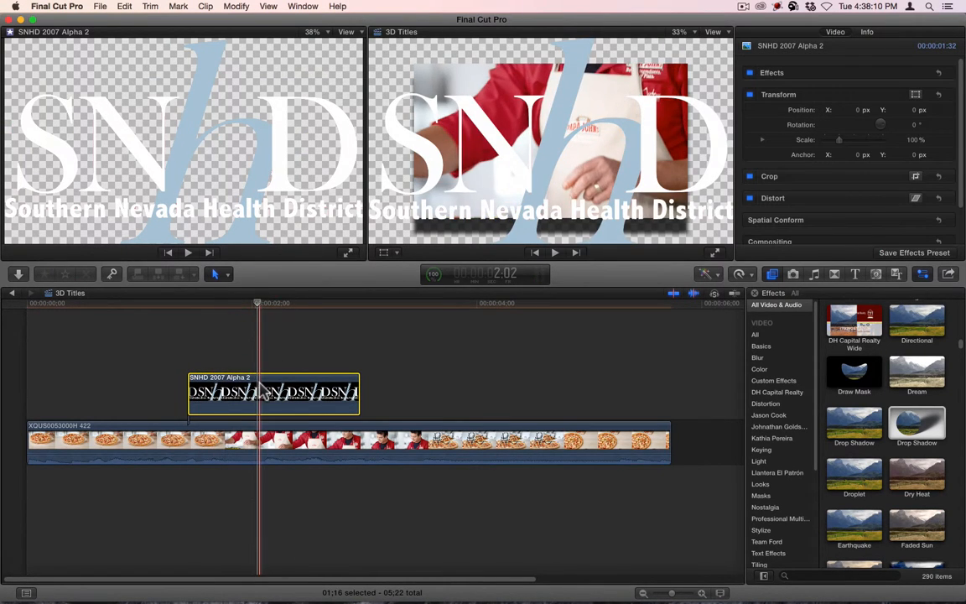
left_click_drag(911, 138, 906, 159)
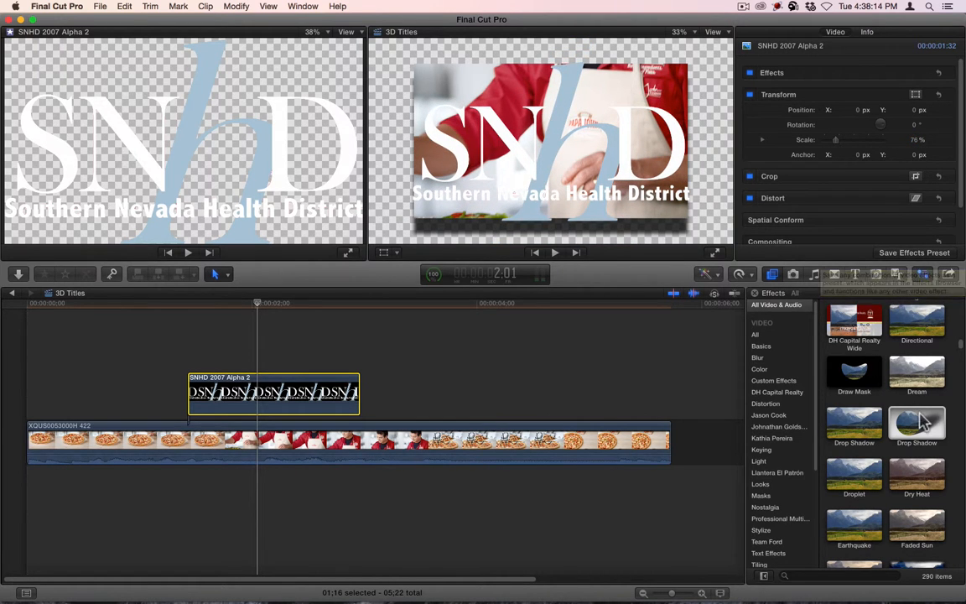
- Apply the Drop Shadow effect with the Classic Drop Shadow preset to the SNHD 2007 Alpha 2 logo
left_click_drag(851, 419, 273, 406)
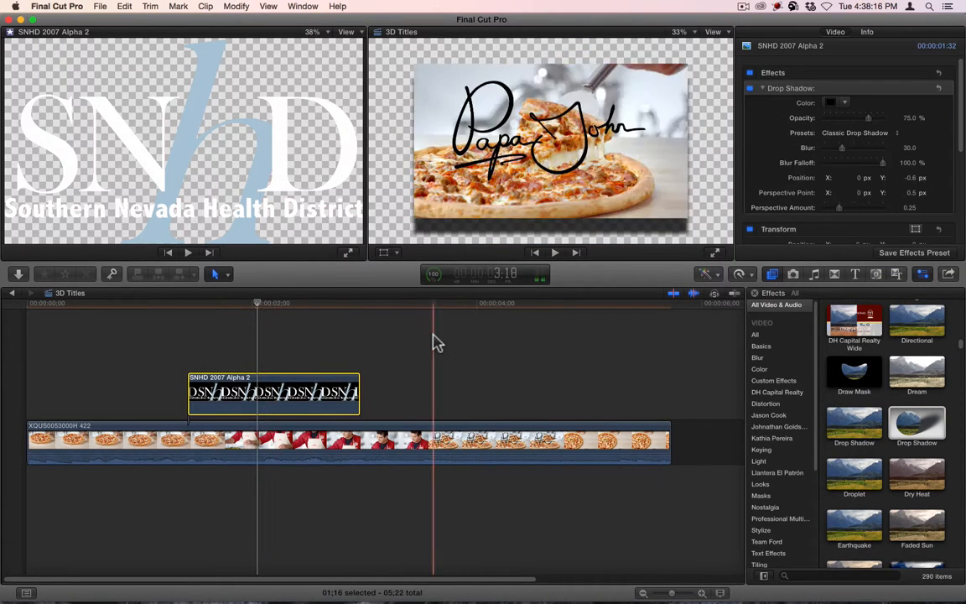
key("super+z")
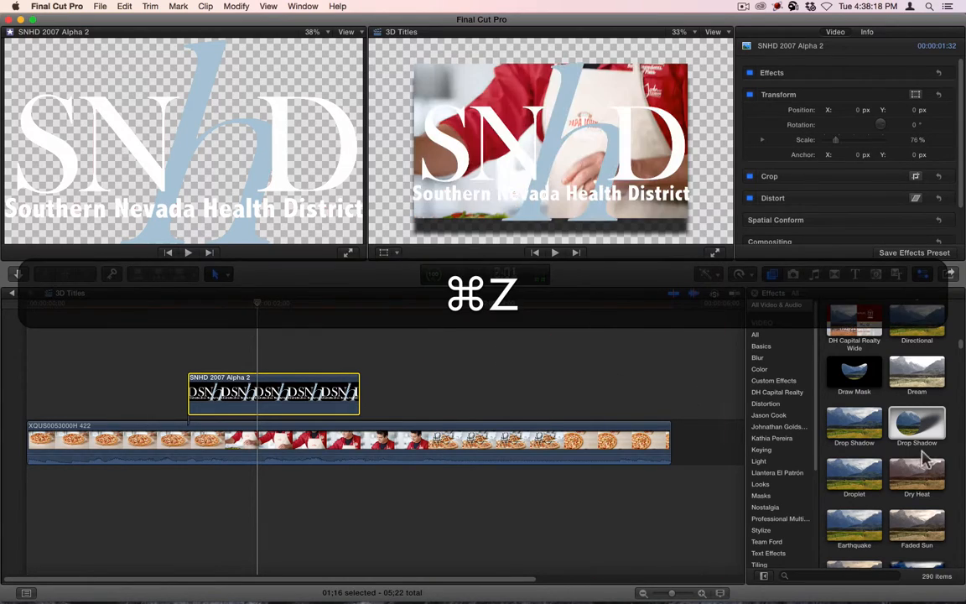
left_click_drag(845, 429, 268, 394)
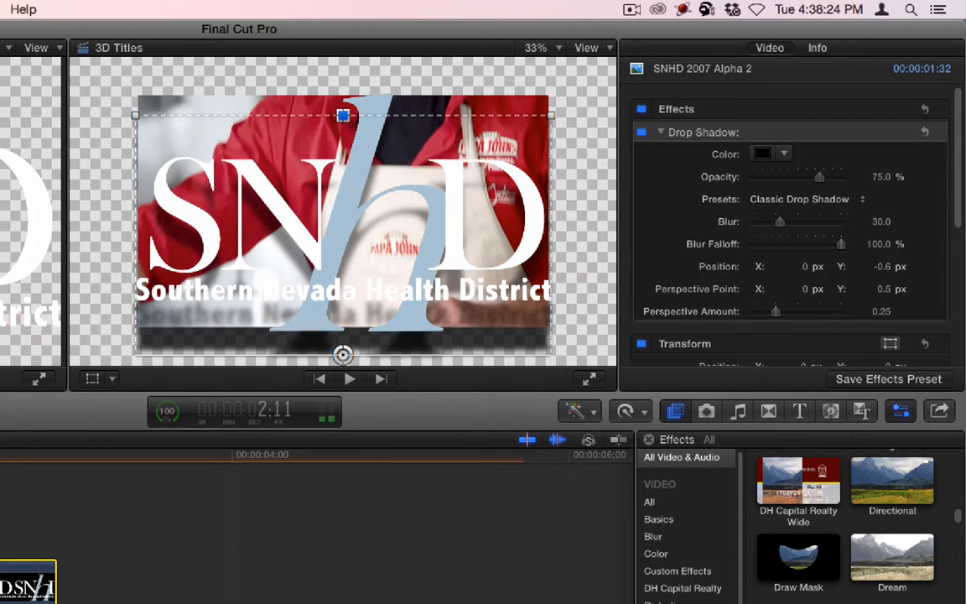
- Set the scale of the XQUS0053000H 422 background clip to 100%
left_click(143, 549)
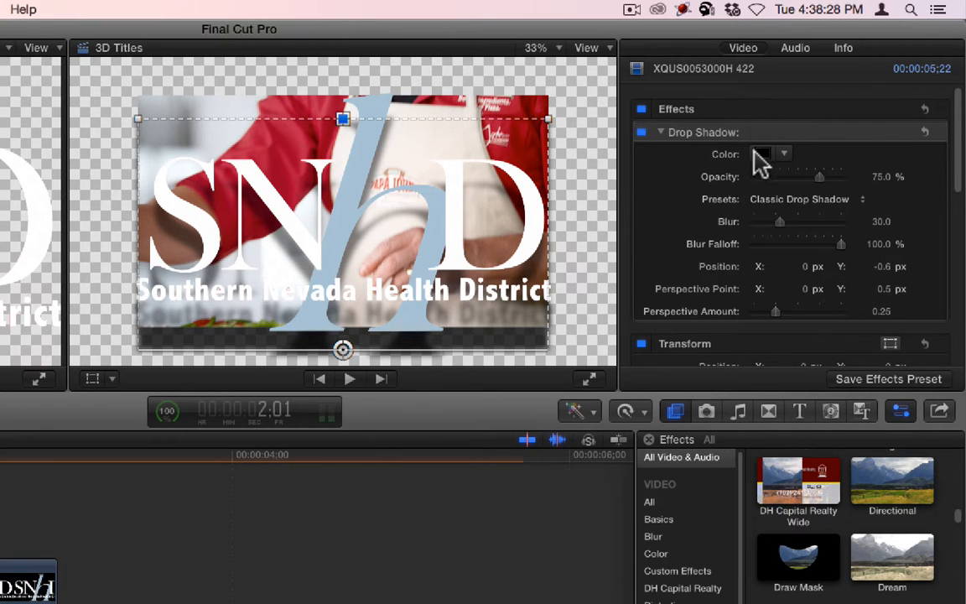
scroll(748, 252, "down", 5)
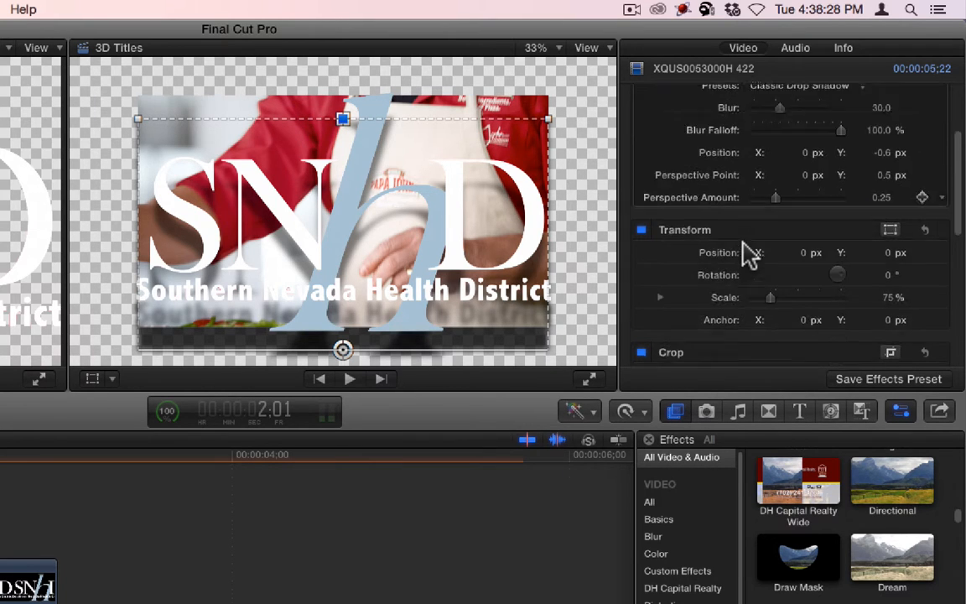
left_click(889, 269)
type("100")
key("Return")
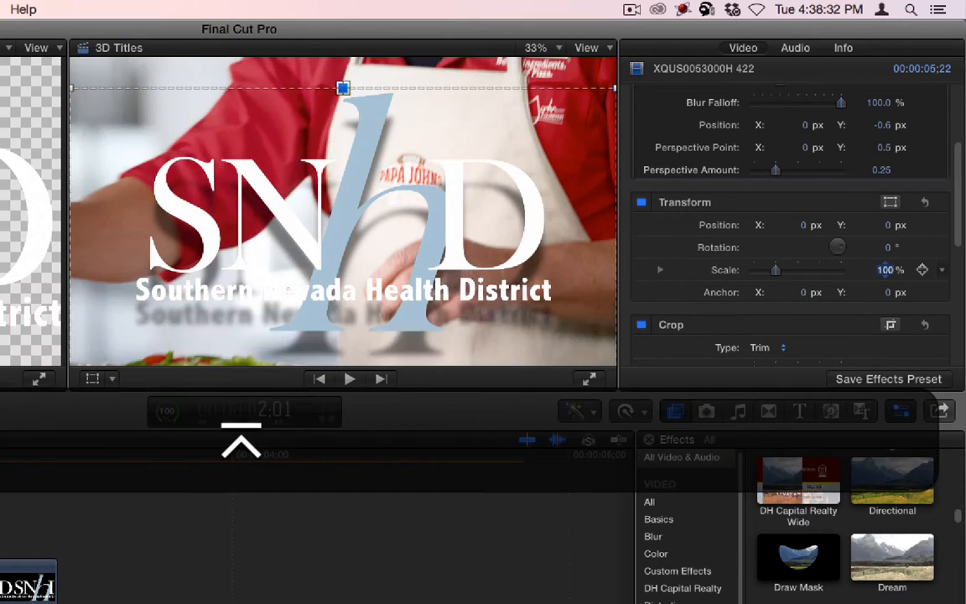
- Delete the Drop Shadow effect from the background clip and select the SNHD logo clip
scroll(790, 164, "up", 5)
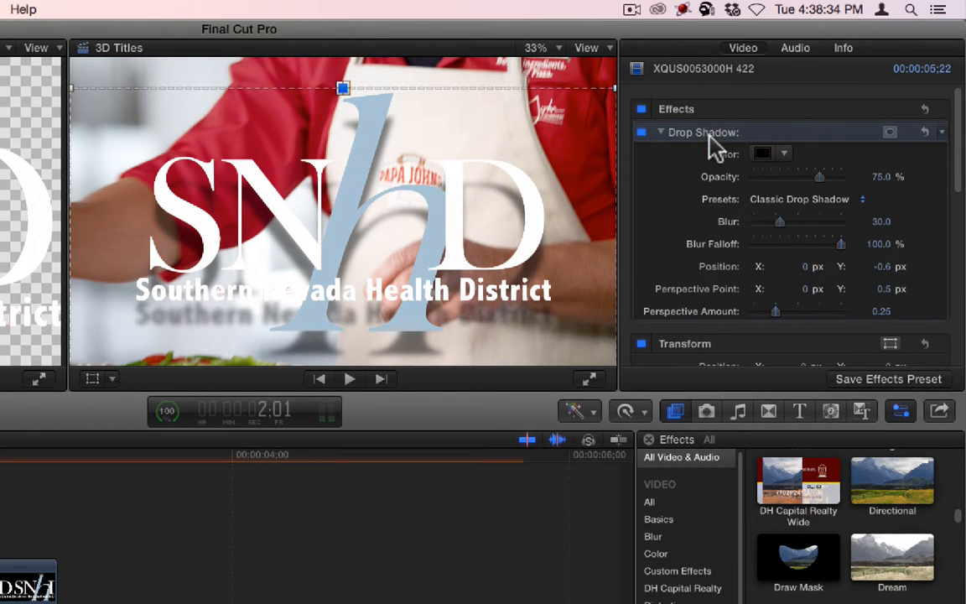
key("BackSpace")
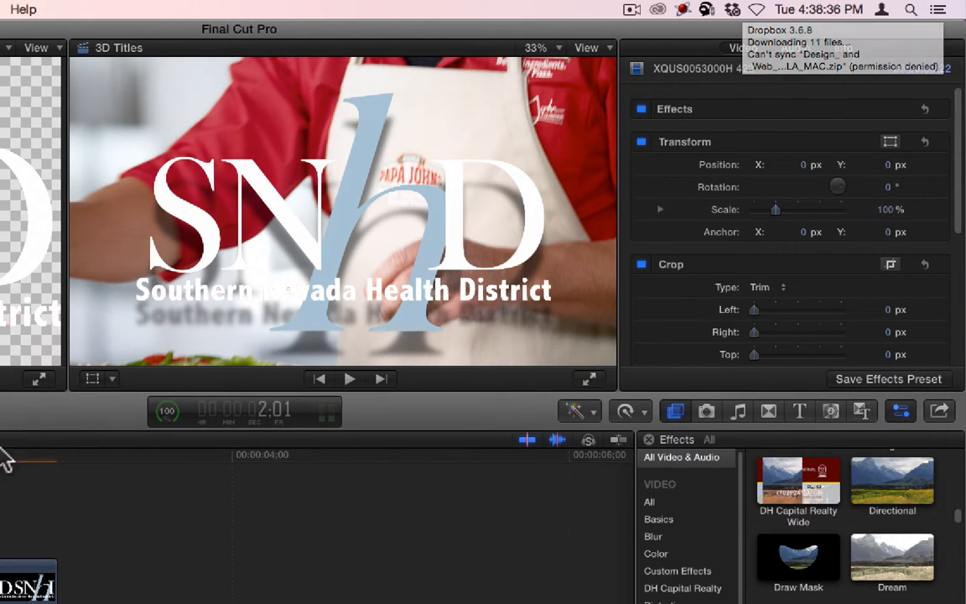
left_click(317, 281)
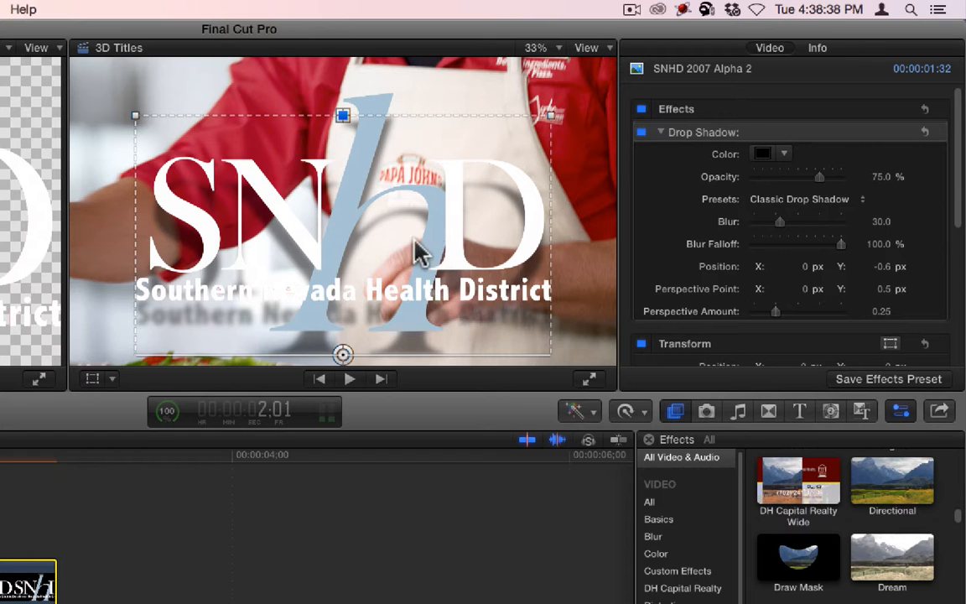
- Offset the logo's drop shadow to X -0.05, Y -0.55 and recolour it with red sampled from the chef's shirt
left_click_drag(415, 241, 424, 207)
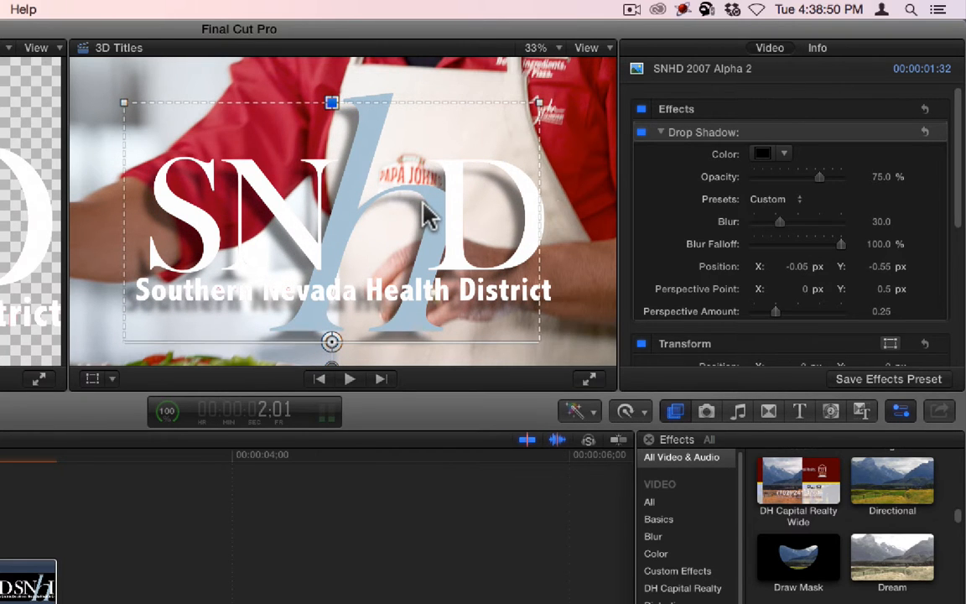
left_click(785, 152)
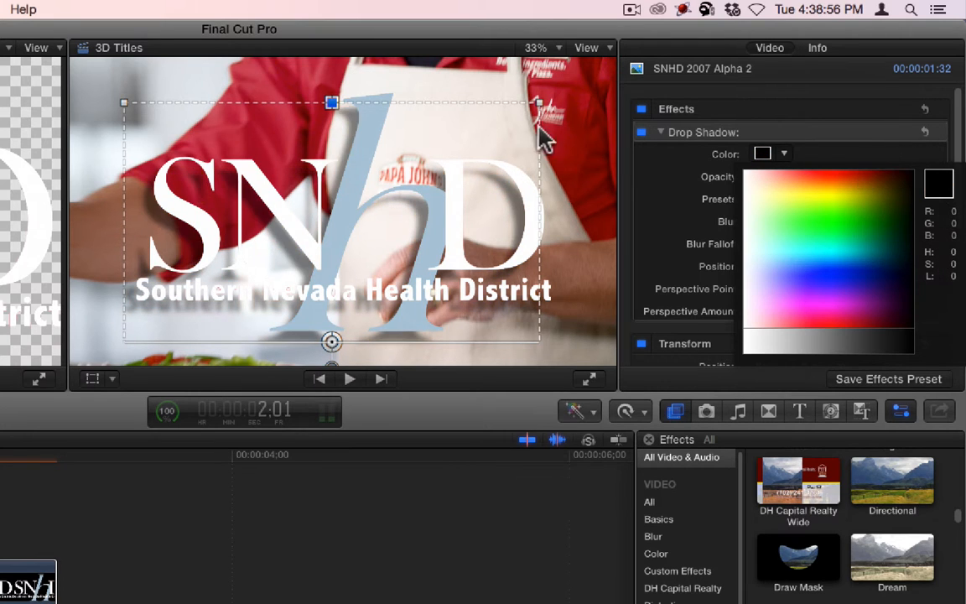
left_click(766, 154)
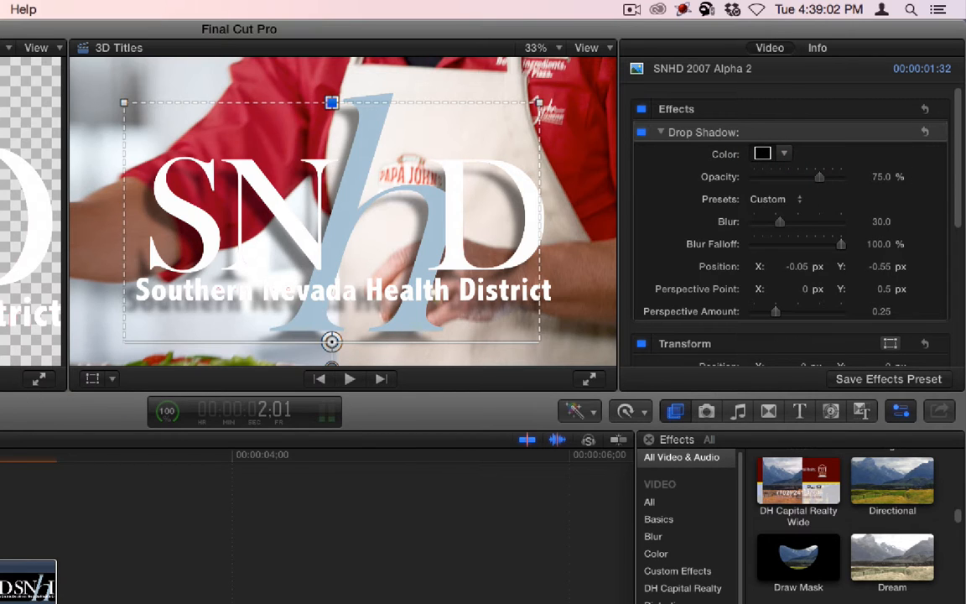
key("super+e")
left_click_drag(0, 136, 90, 83)
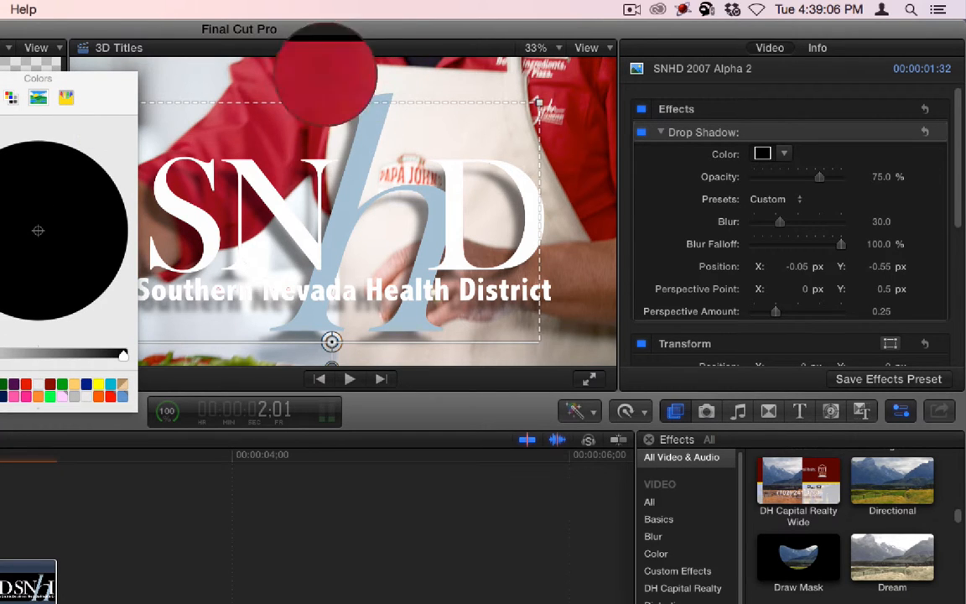
left_click(251, 142)
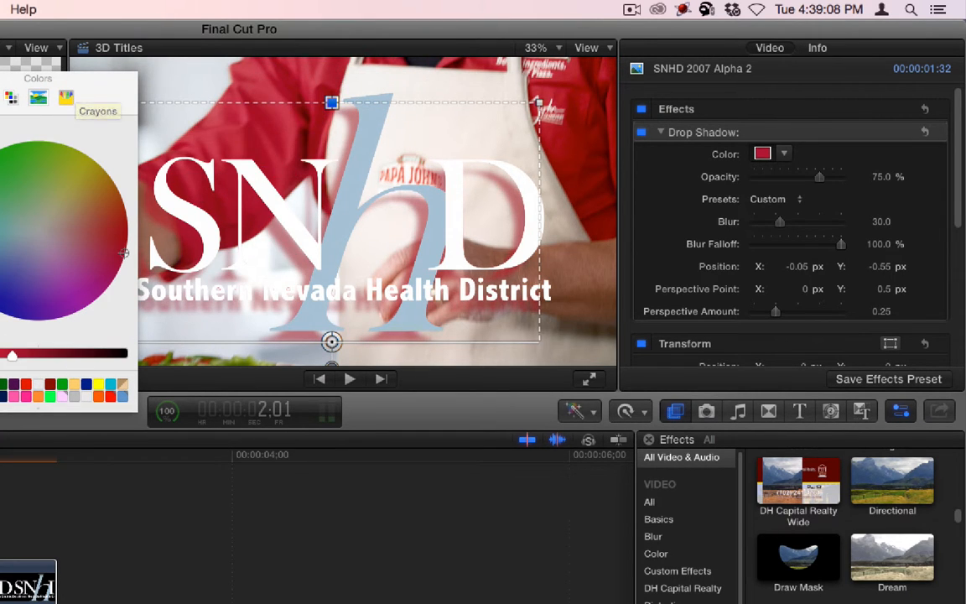
left_click(0, 78)
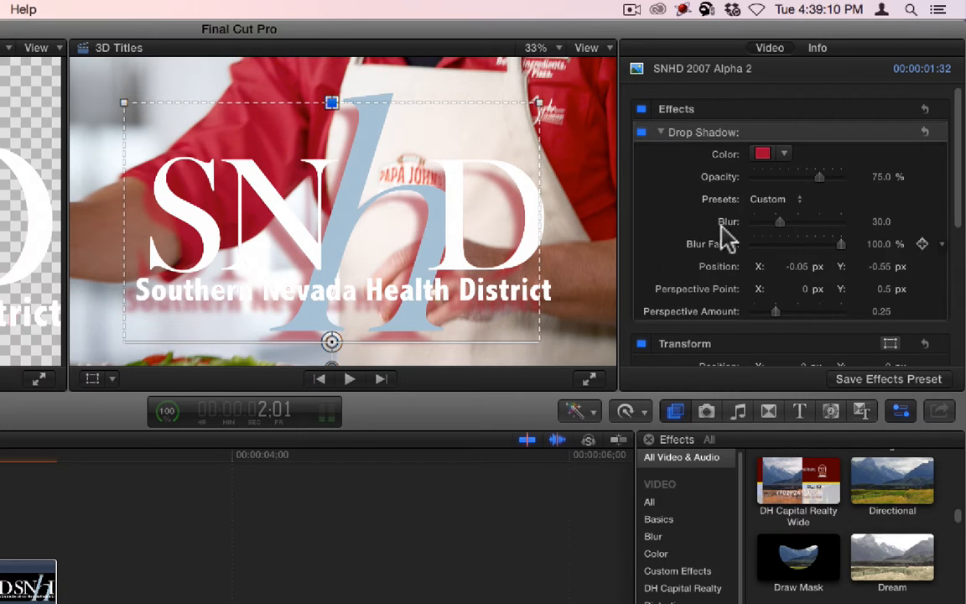
- Set the shadow's opacity to 81.86%, then try the Perspective Back, Perspective Front and Custom presets and return to Classic Drop Shadow
mouse_move(821, 178)
left_mouse_down()
mouse_move(841, 178)
mouse_move(787, 178)
mouse_move(855, 178)
mouse_move(829, 178)
left_mouse_up()
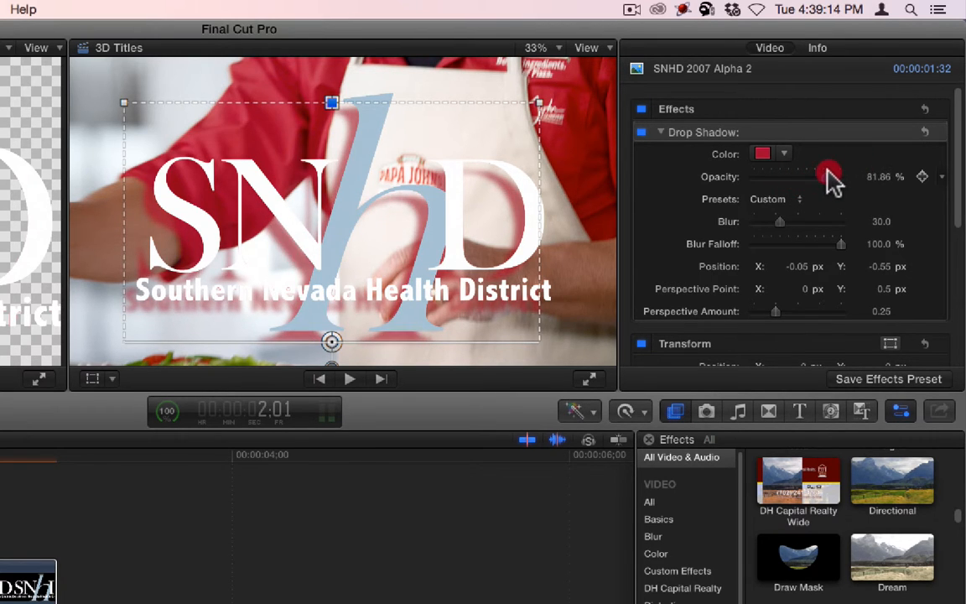
left_click(788, 202)
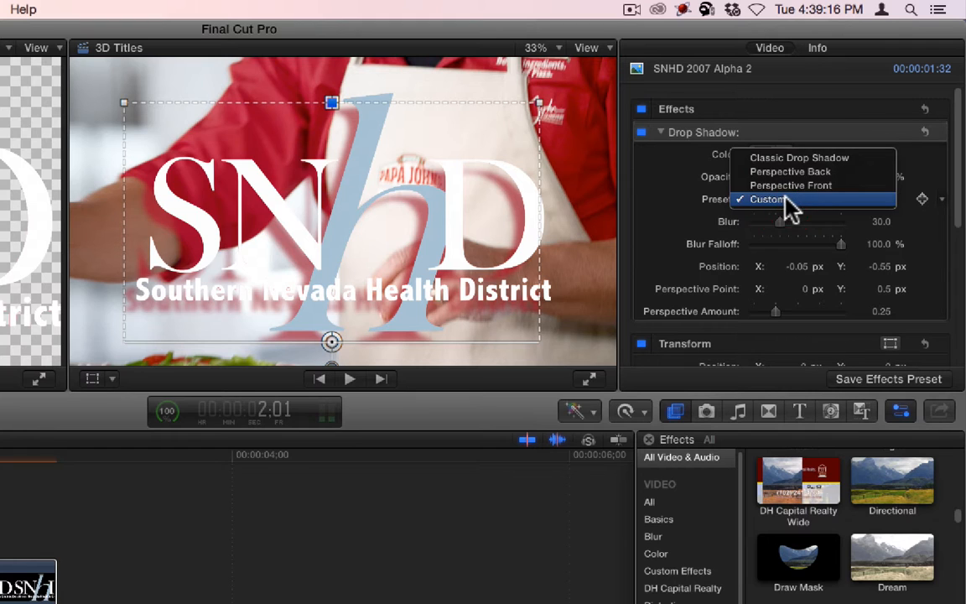
left_click(834, 158)
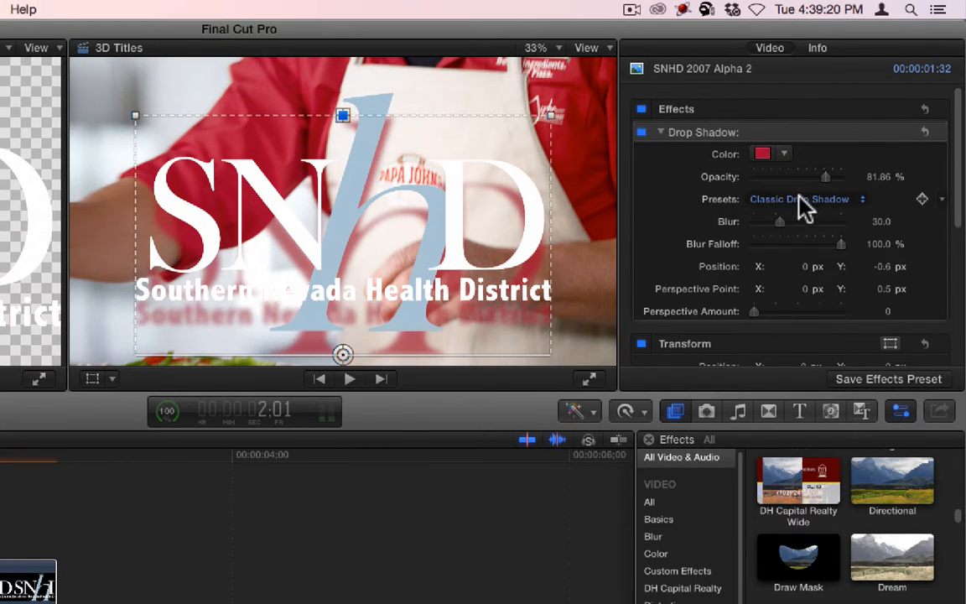
left_click(804, 208)
left_click(801, 218)
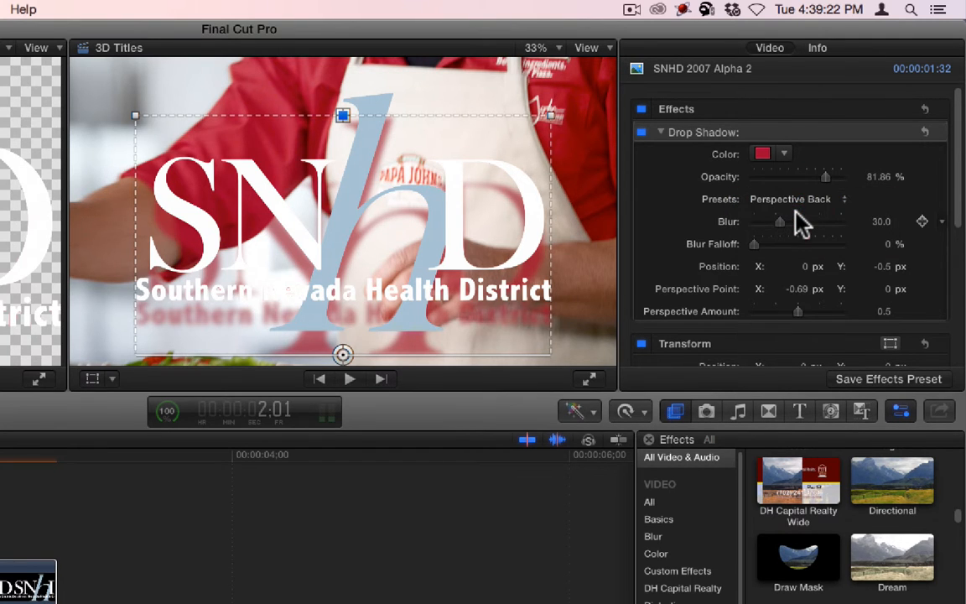
left_click(805, 203)
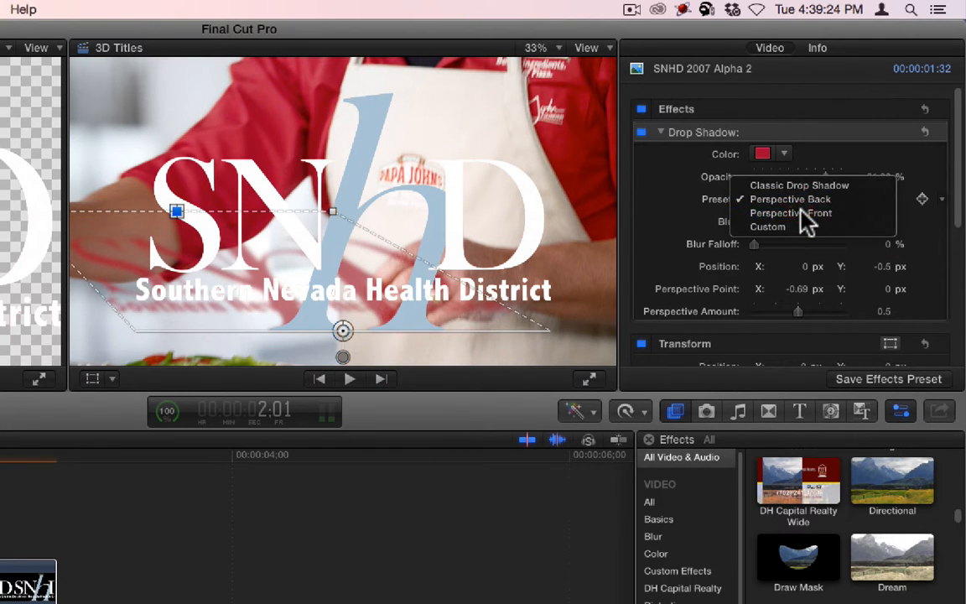
left_click(805, 215)
left_click(802, 202)
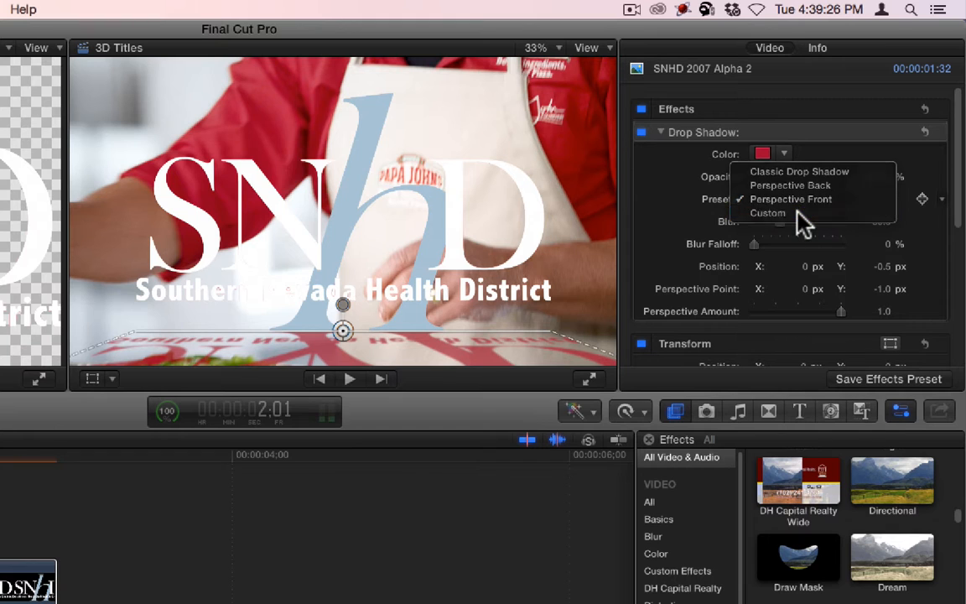
left_click(798, 210)
left_click(799, 202)
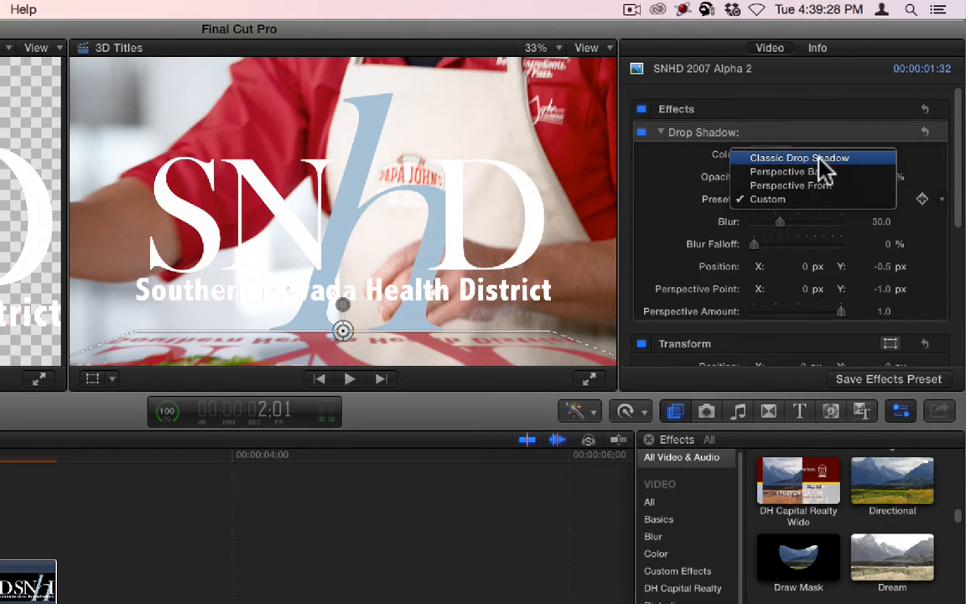
left_click(818, 158)
- Reposition the drop shadow to X 0.05, Y -0.57 and reduce its blur to 2.0
left_click_drag(499, 258, 547, 257)
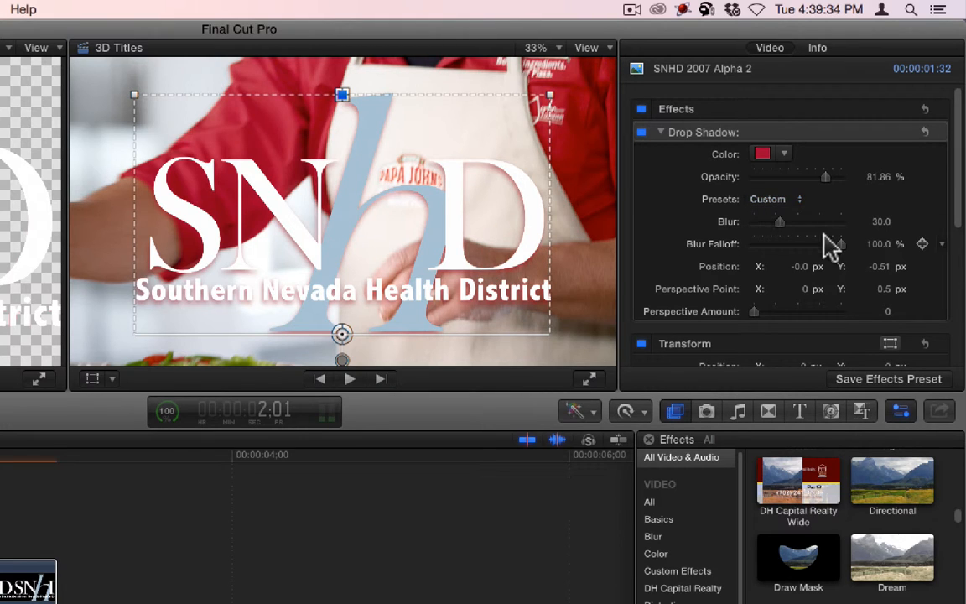
left_click_drag(783, 223, 763, 236)
left_click_drag(431, 250, 442, 259)
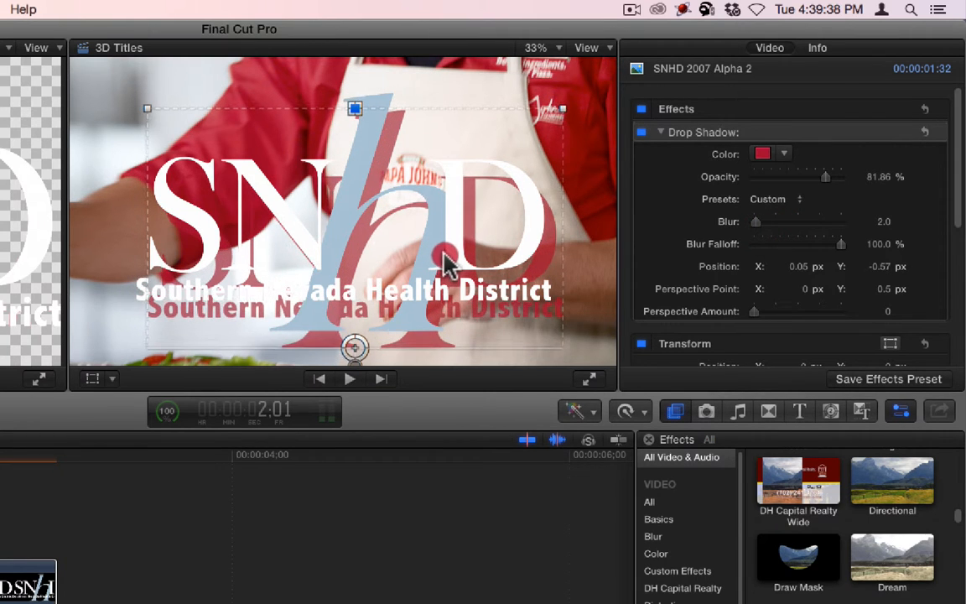
- Soften the shadow with blur 75.0 and blur falloff 35.29%, and shift its position to X 0.06, Y -0.54
left_click_drag(756, 221, 838, 254)
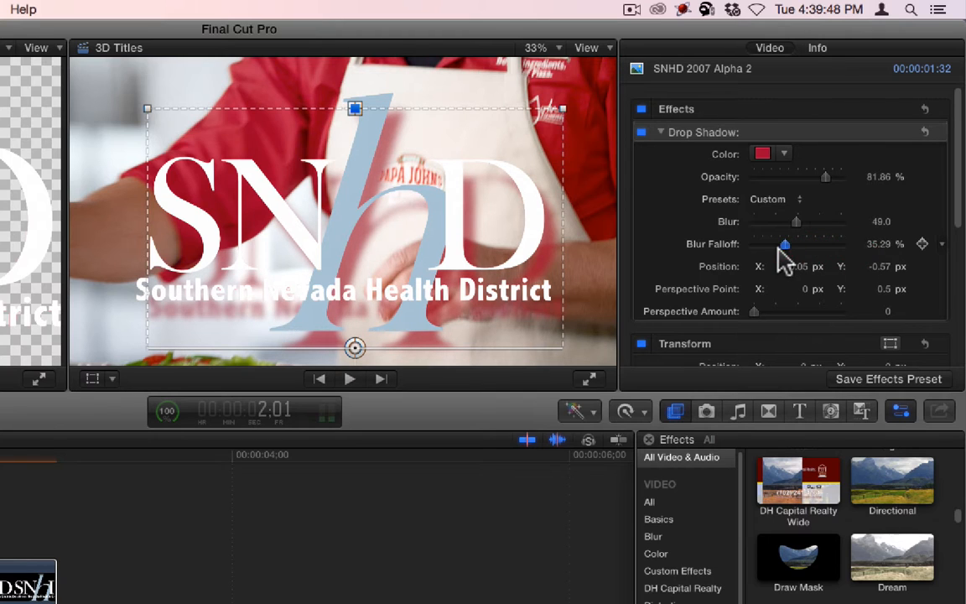
left_click_drag(796, 222, 841, 245)
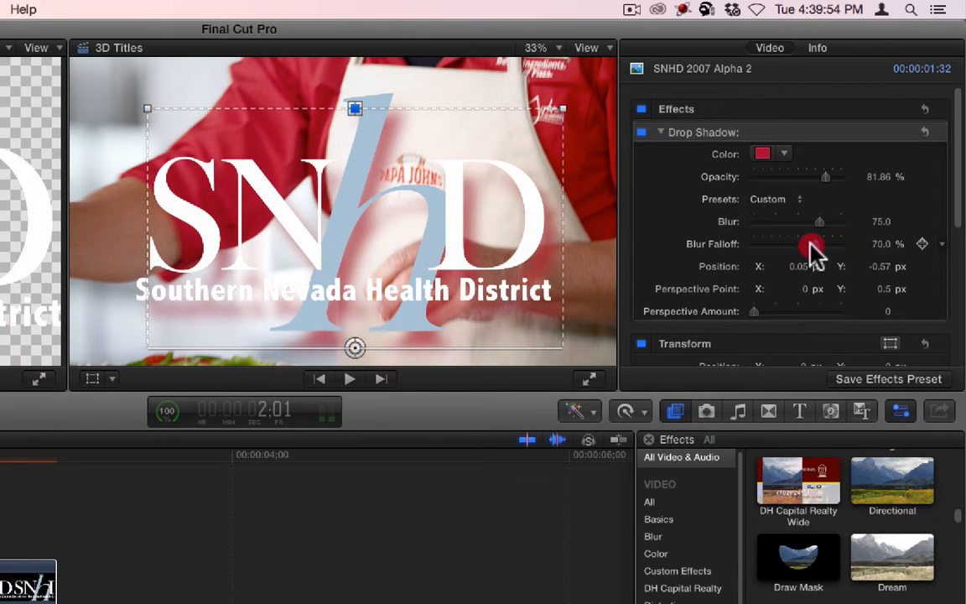
left_click_drag(801, 266, 802, 266)
left_click_drag(876, 268, 882, 274)
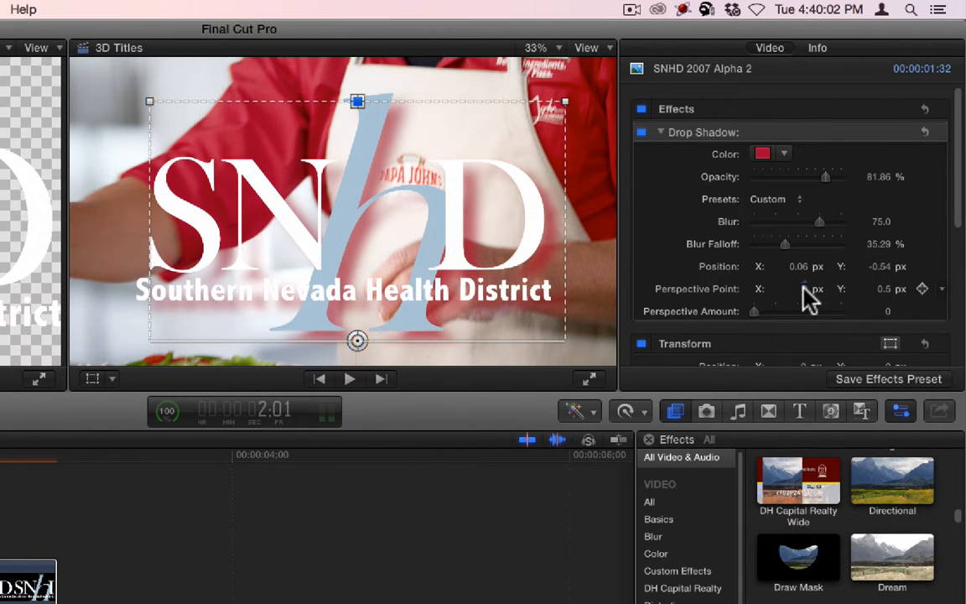
- Slant the shadow behind the logo with perspective point X -1.0, Y -0.12, and set blur to 0 and position Y to -0.5
left_click_drag(803, 288, 796, 288)
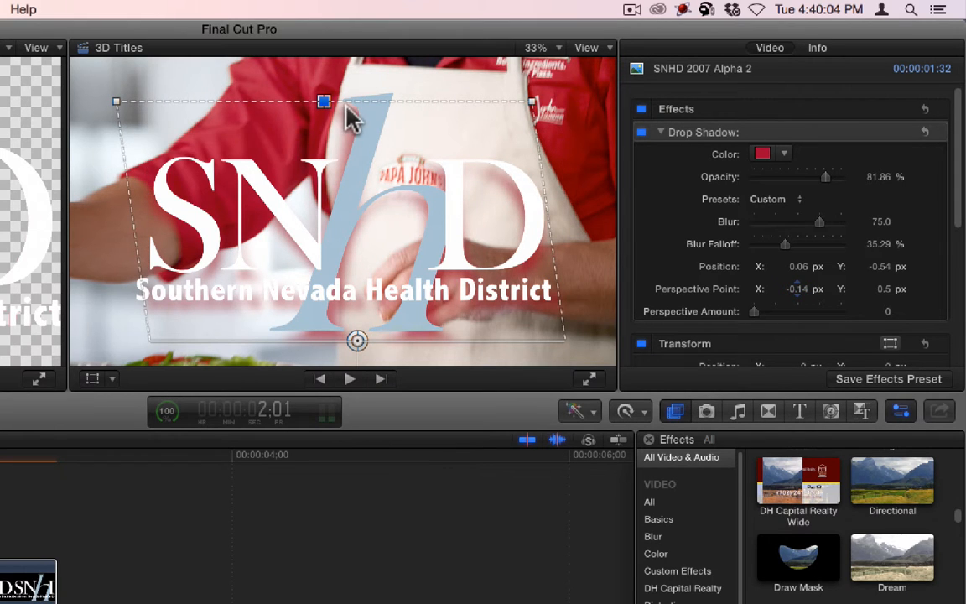
left_click_drag(325, 107, 90, 258)
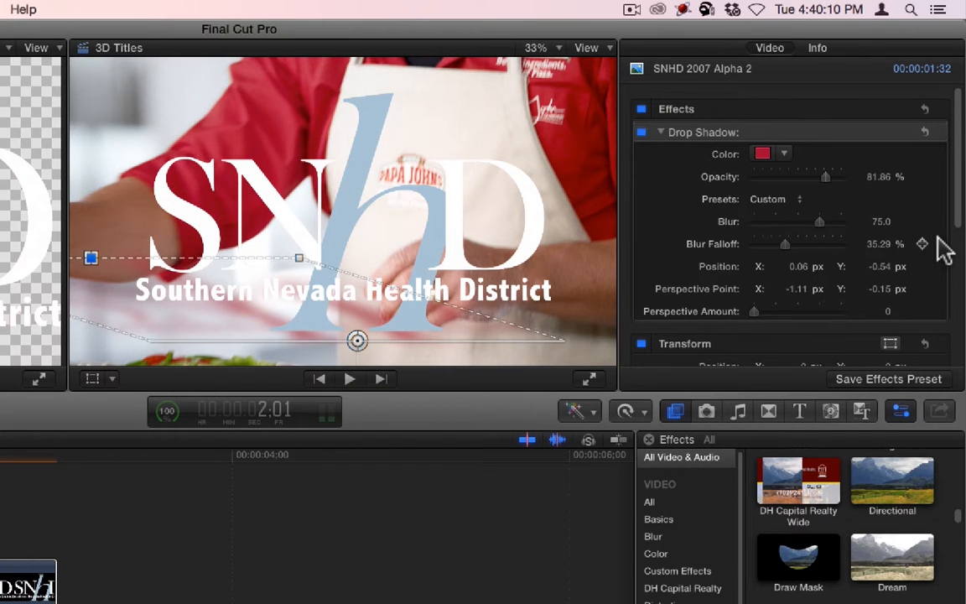
left_click_drag(820, 223, 762, 223)
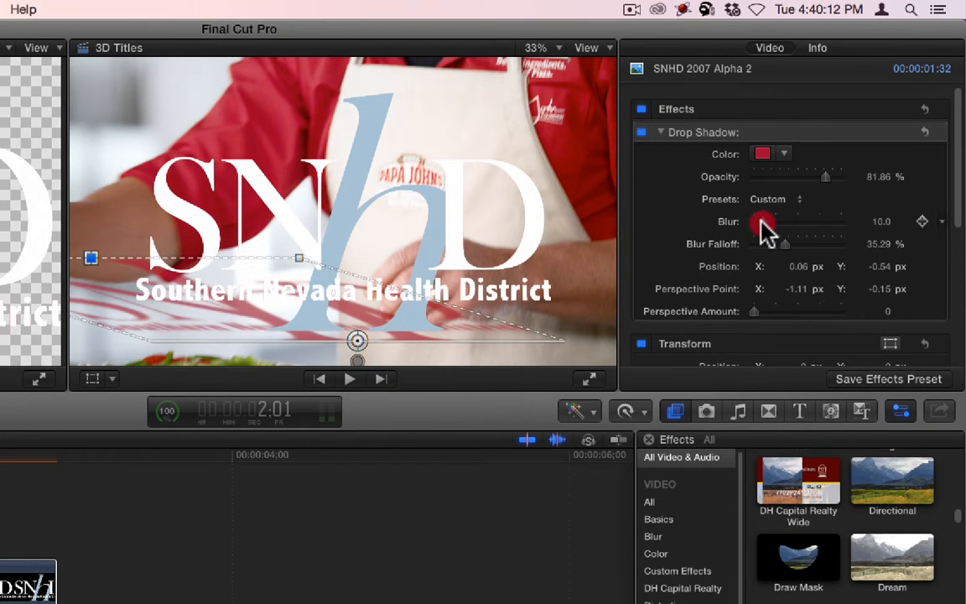
left_click_drag(422, 304, 422, 300)
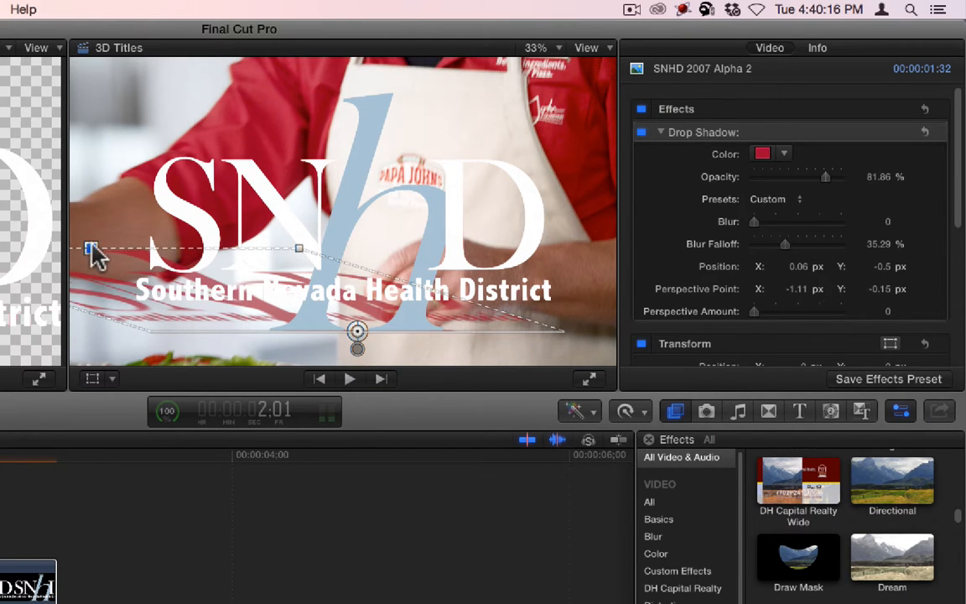
left_click_drag(92, 248, 118, 242)
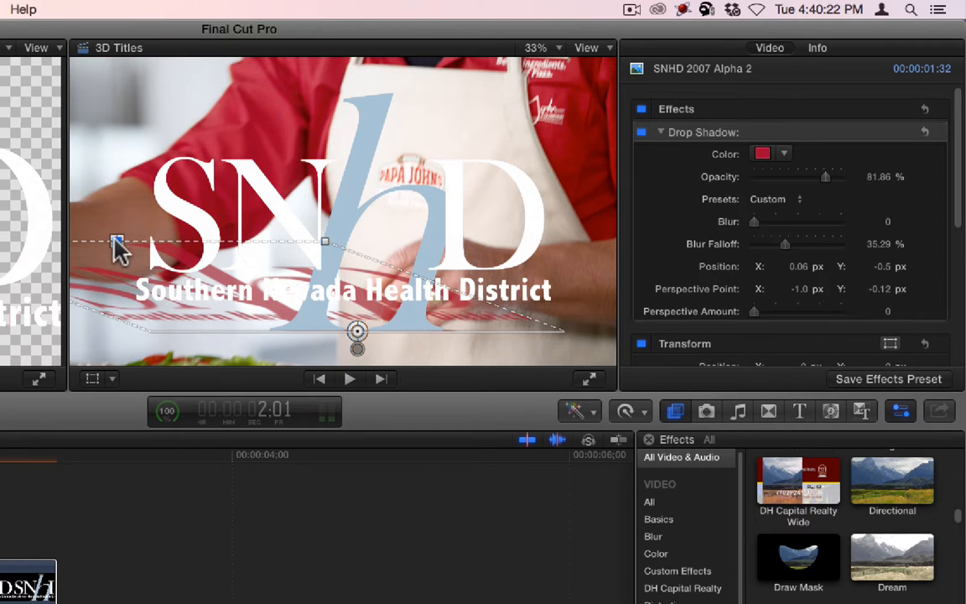
- Cast the shadow in front of the logo with position X 0.02, Y -0.5 and perspective point X 0.97, Y -1.04
left_click_drag(119, 242, 455, 401)
mouse_move(423, 336)
left_mouse_down()
mouse_move(412, 336)
mouse_move(426, 333)
left_mouse_up()
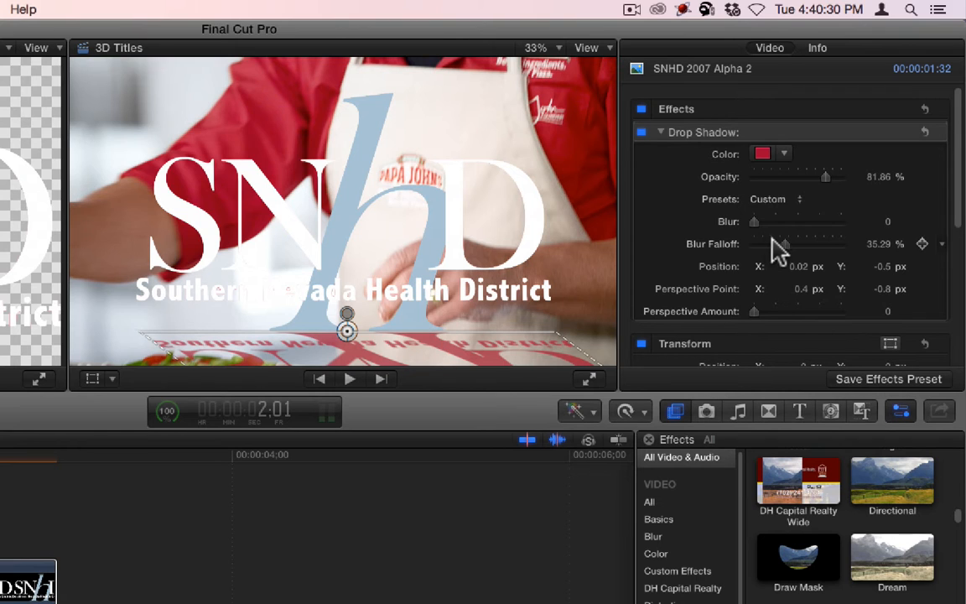
left_click_drag(801, 289, 802, 283)
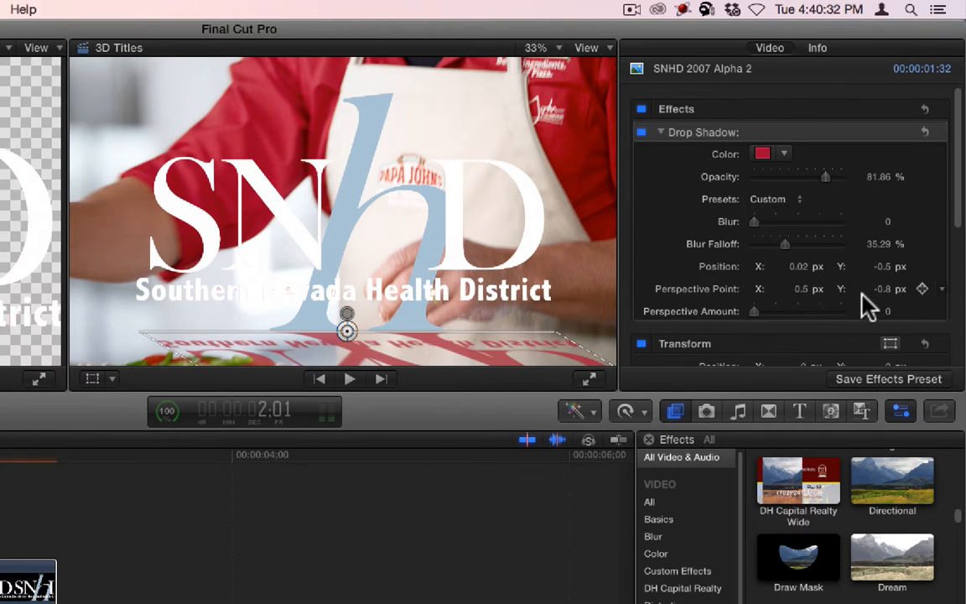
mouse_move(882, 288)
left_mouse_down()
mouse_move(883, 246)
mouse_move(881, 298)
left_mouse_up()
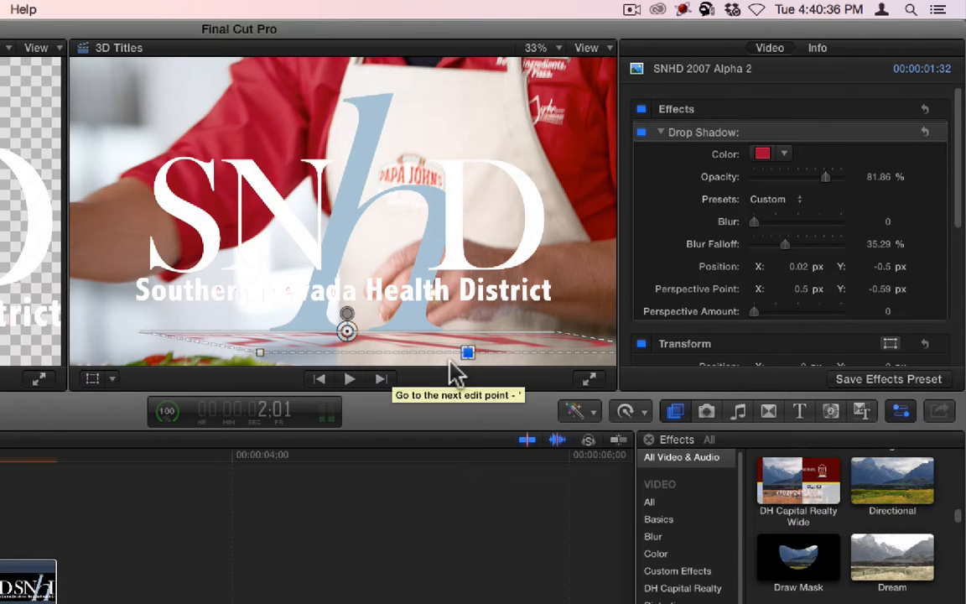
left_click_drag(467, 353, 589, 385)
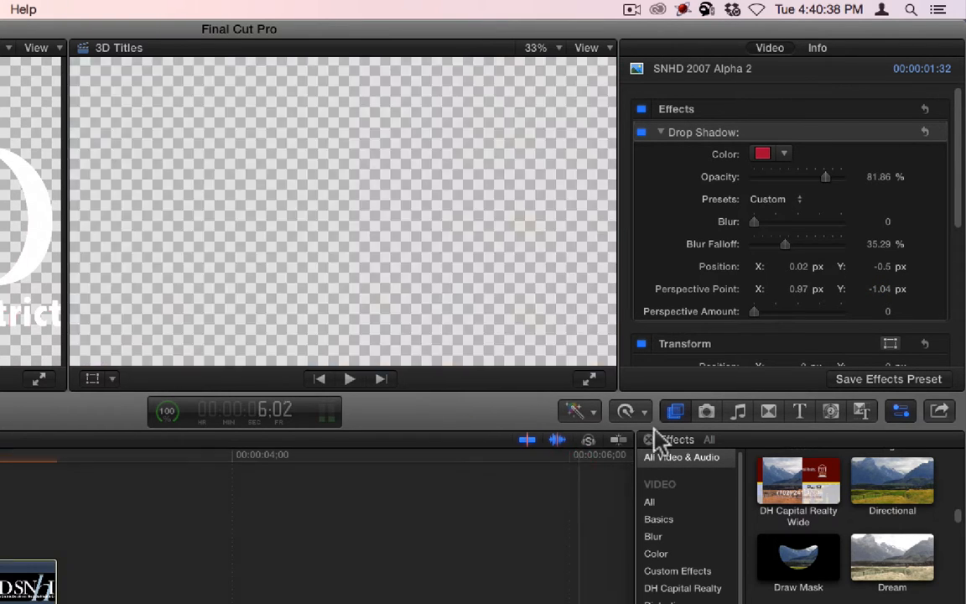
- Set the shadow's perspective point to X -0.66, Y 0.04 and try a perspective amount of 1.0 before returning it to 0
mouse_move(755, 312)
left_mouse_down()
mouse_move(863, 311)
mouse_move(714, 308)
mouse_move(839, 314)
mouse_move(759, 326)
left_mouse_up()
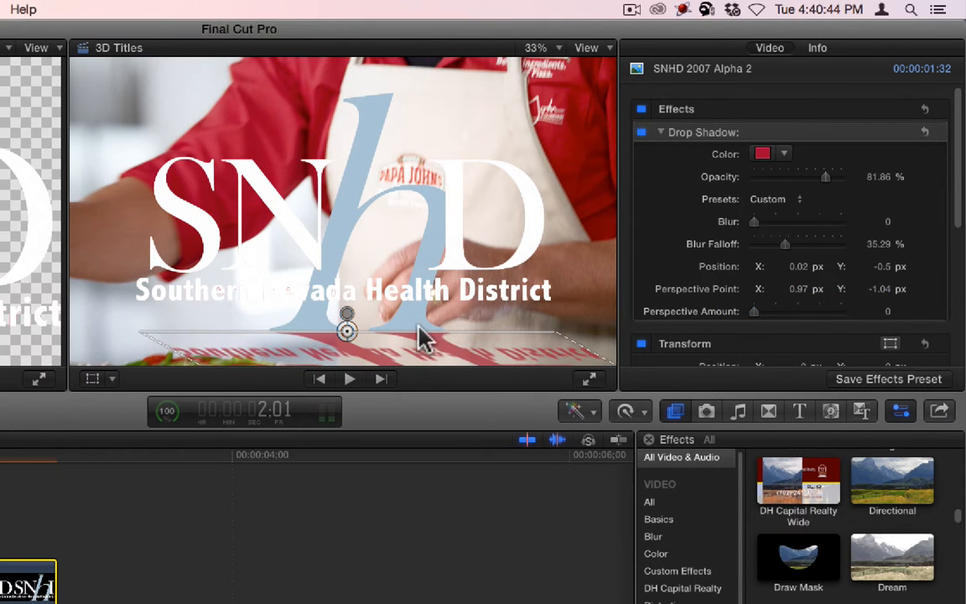
left_click_drag(799, 294, 755, 293)
left_click_drag(891, 297, 793, 308)
left_click_drag(334, 359, 190, 202)
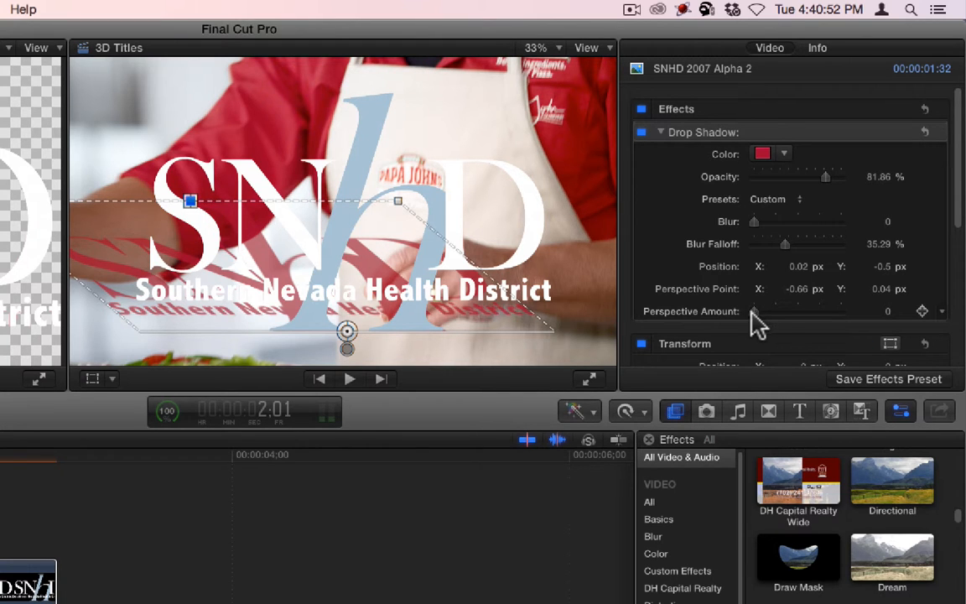
left_click_drag(752, 312, 864, 314)
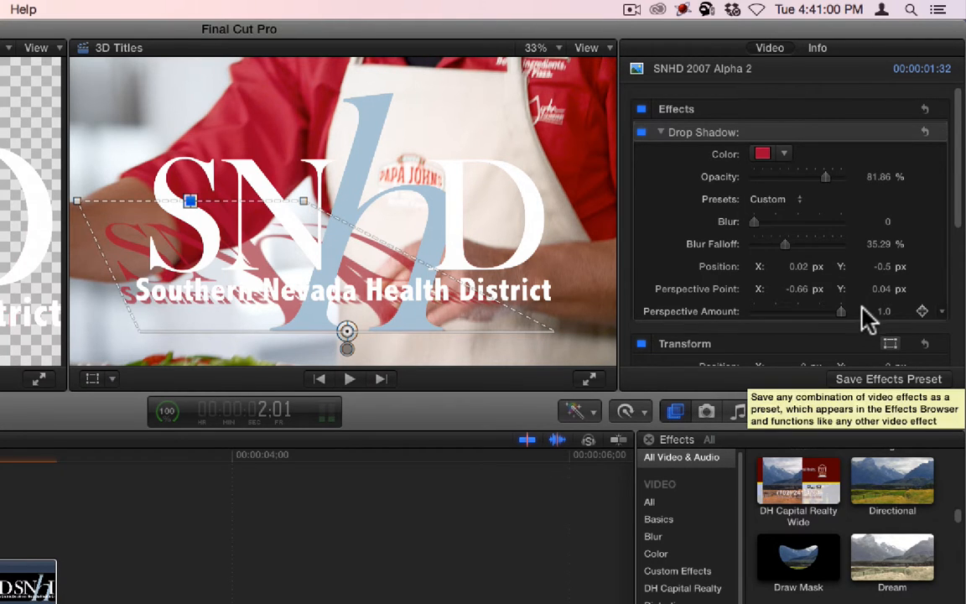
left_click_drag(841, 311, 754, 312)
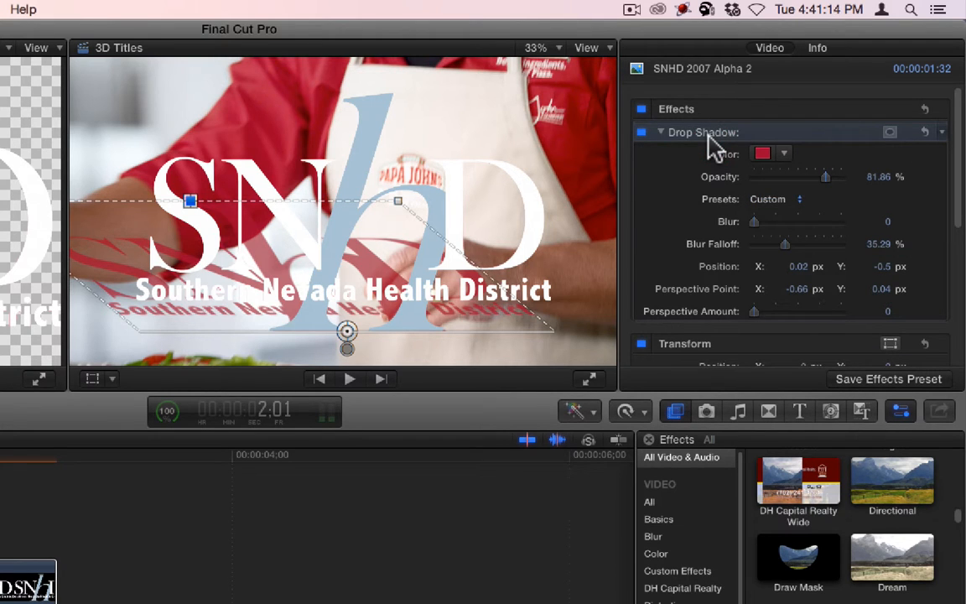
- Delete the Drop Shadow effect from the logo and remove the logo clip from the timeline
key("BackSpace")
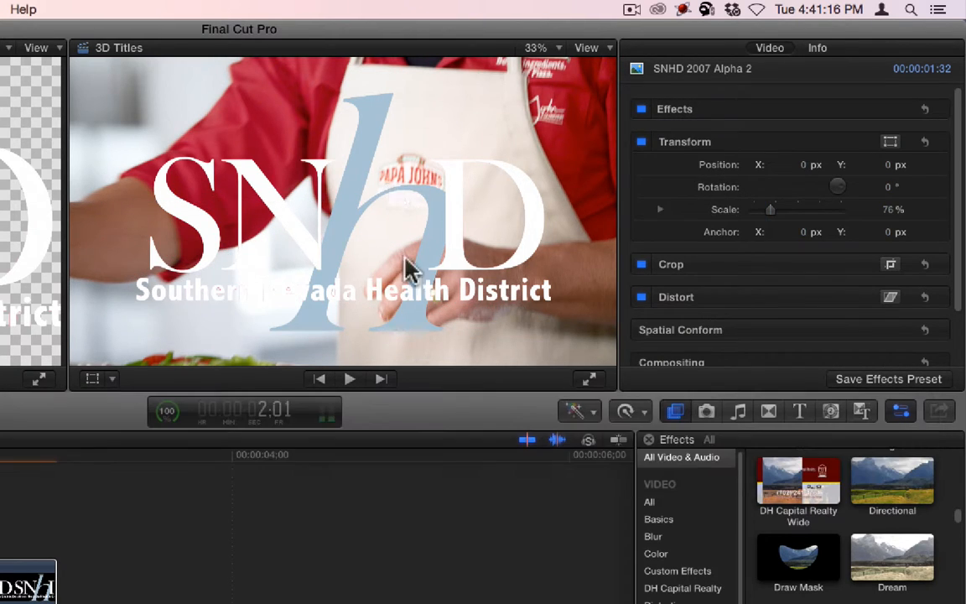
key("space")
key("BackSpace")
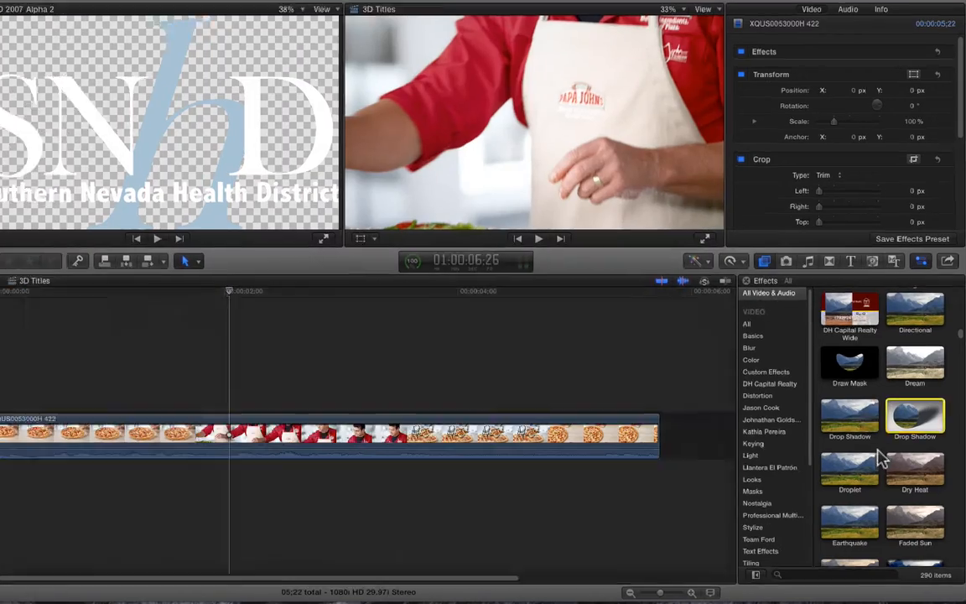
- Apply the Droplet effect to the XQUS0053000H 422 clip and preview it on the chef's close-up at 3:05
left_click_drag(847, 470, 525, 452)
left_click_drag(290, 327, 289, 329)
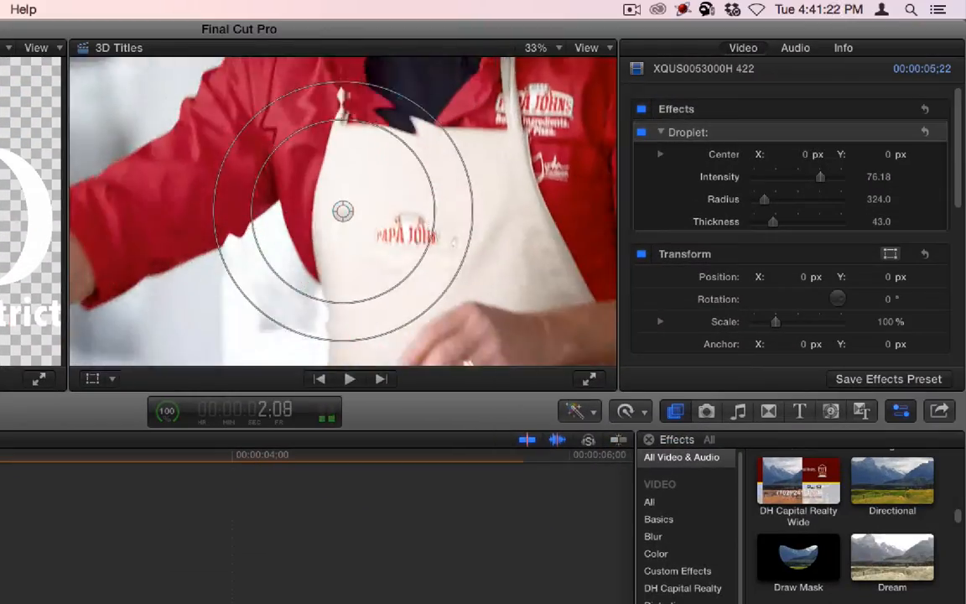
left_click_drag(2, 458, 94, 447)
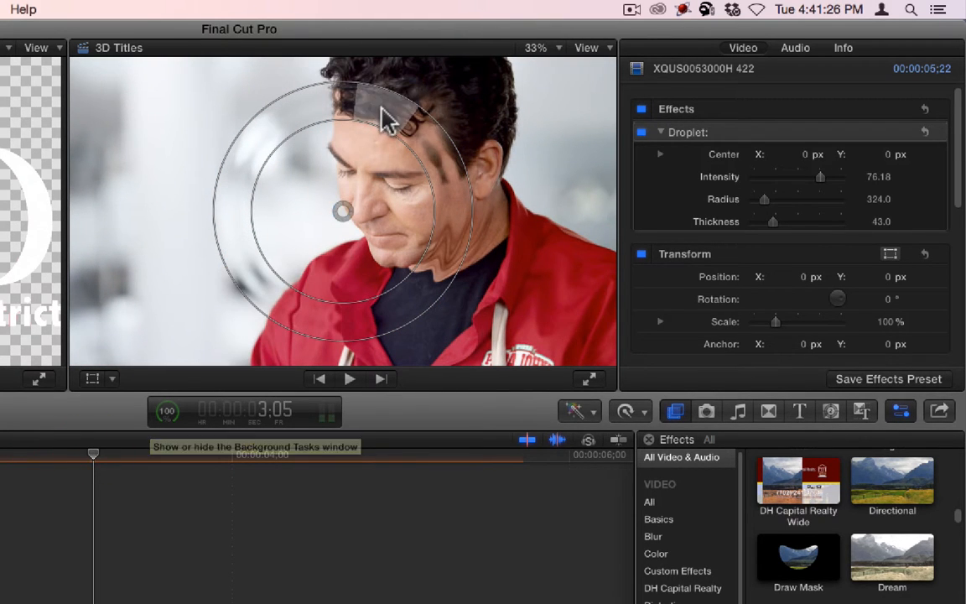
- Recenter the droplet at X 0.08, Y -0.05 and reshape its rings to radius 123.6 and thickness 90.8
left_click_drag(339, 214, 261, 257)
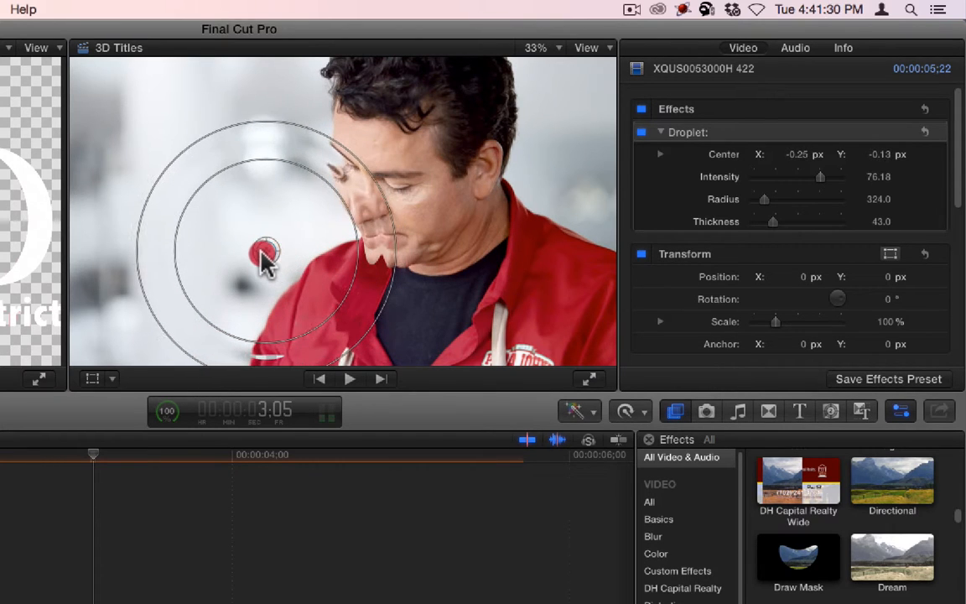
left_click_drag(389, 215, 339, 210)
left_click_drag(267, 251, 309, 188)
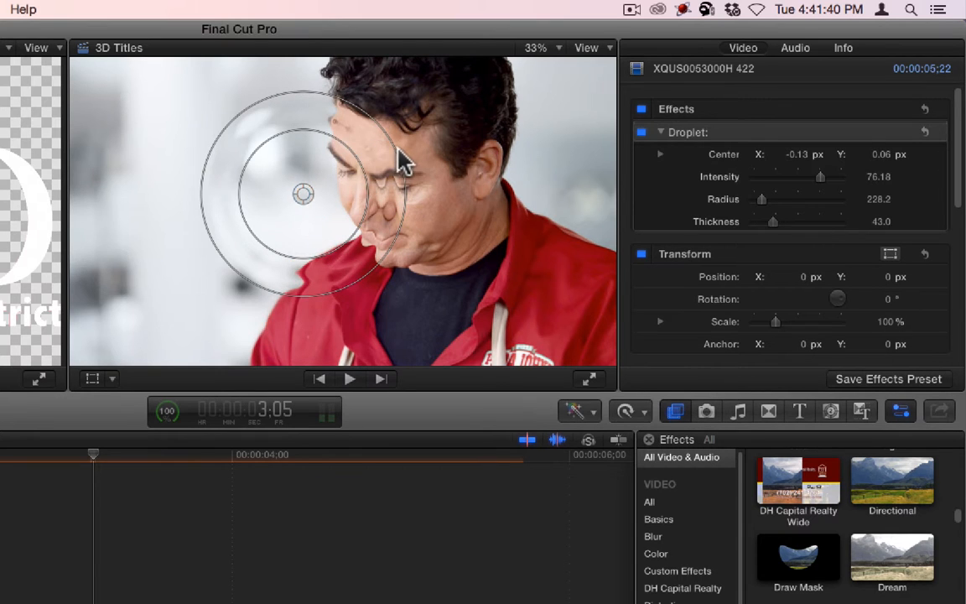
left_click_drag(395, 151, 367, 226)
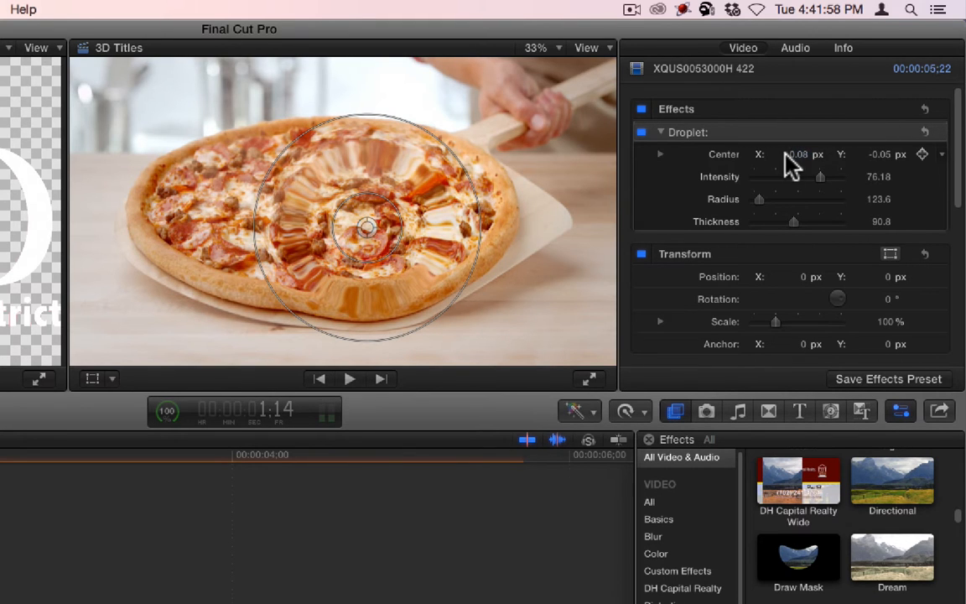
- Set the droplet's center X to 0.01, intensity to 100, radius to 213 and thickness to 26, and play back the clip
left_click_drag(792, 160, 869, 187)
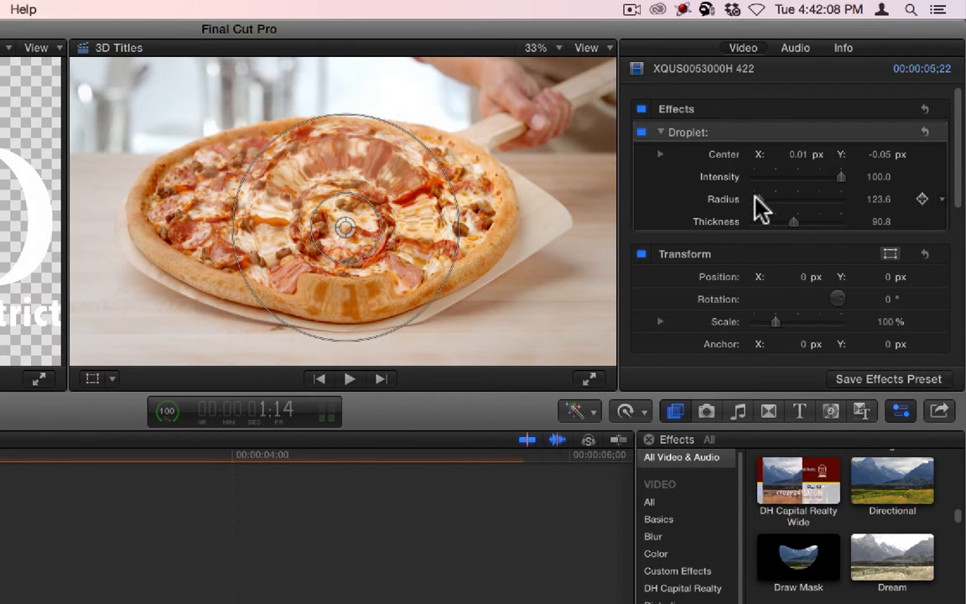
mouse_move(754, 198)
left_mouse_down()
mouse_move(805, 220)
mouse_move(856, 210)
mouse_move(755, 228)
mouse_move(766, 231)
mouse_move(787, 206)
mouse_move(764, 204)
left_mouse_up()
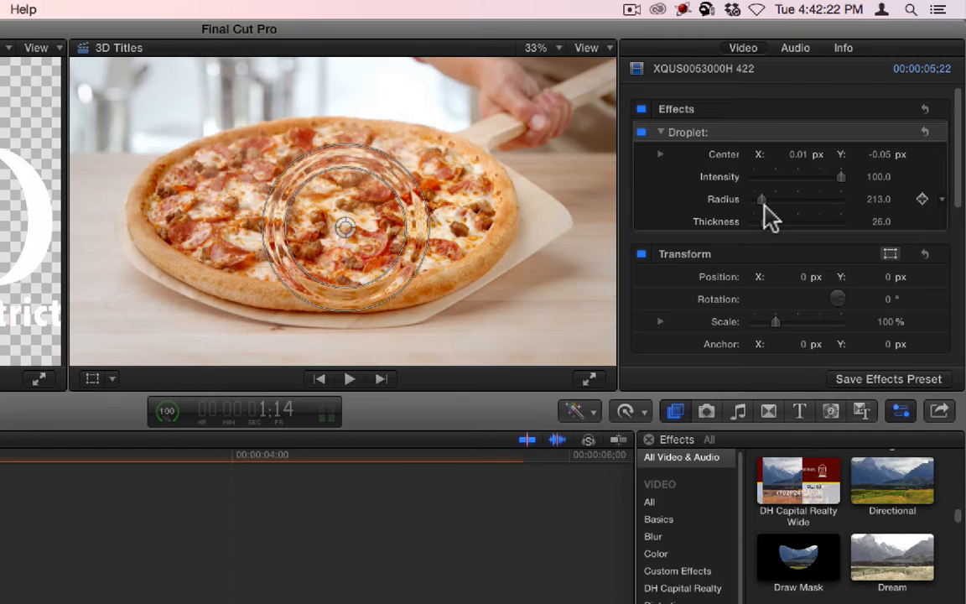
key("space")
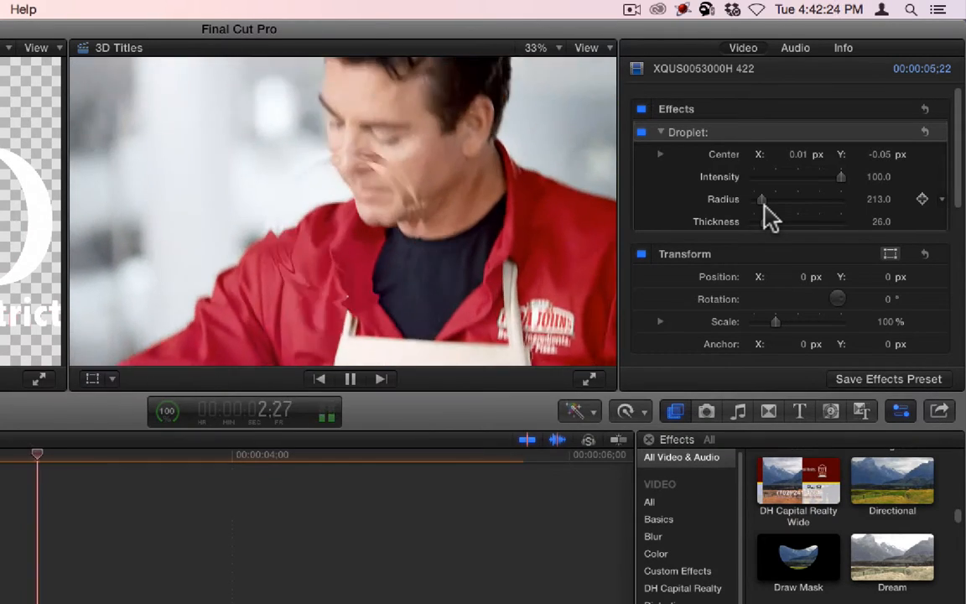
key("space")
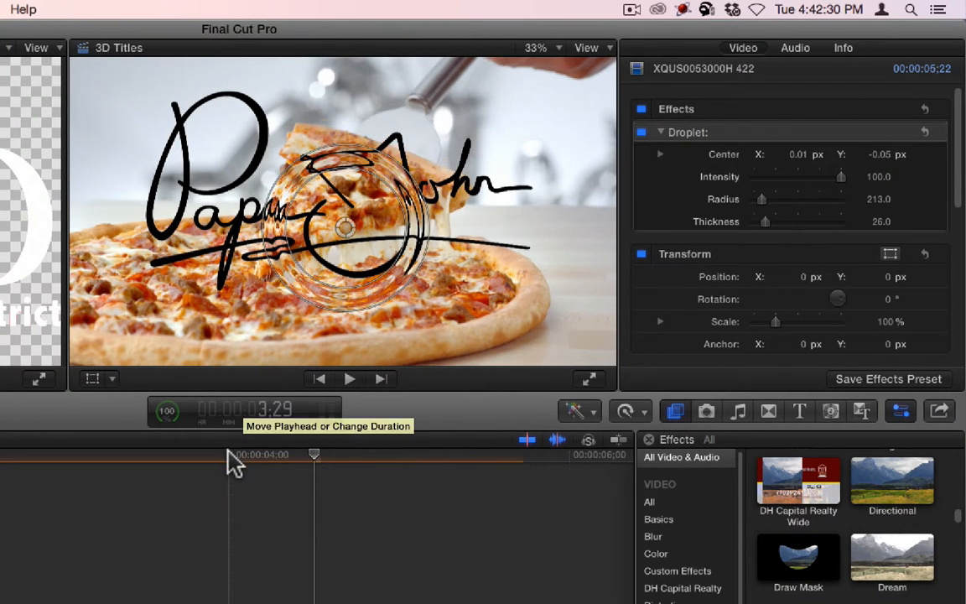
- Keyframe the droplet's radius from -50 at 1:06 to 1149 at 2:27, set its thickness to 35, and play back the animation
left_click_drag(227, 452, 0, 453)
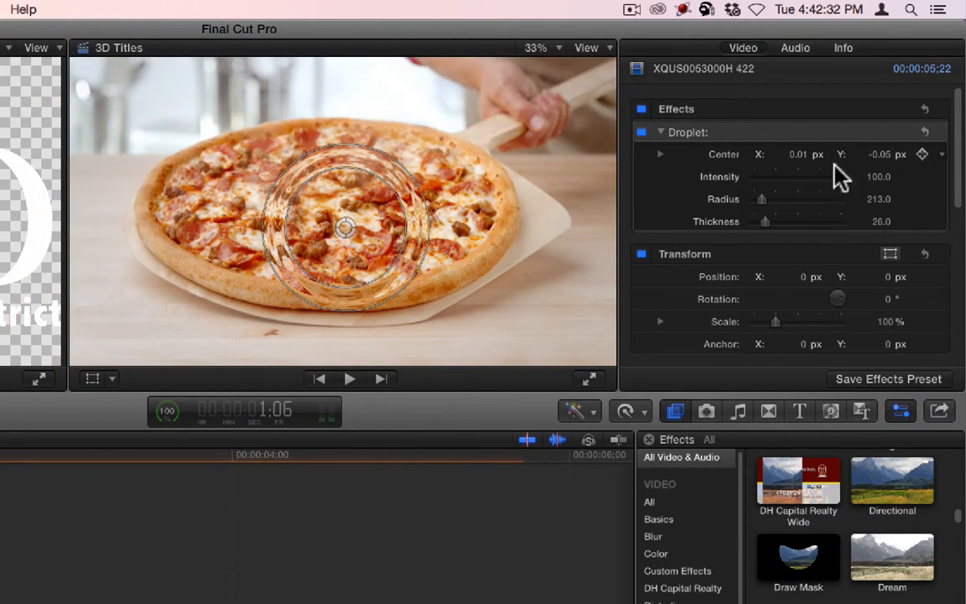
left_click_drag(775, 203, 755, 205)
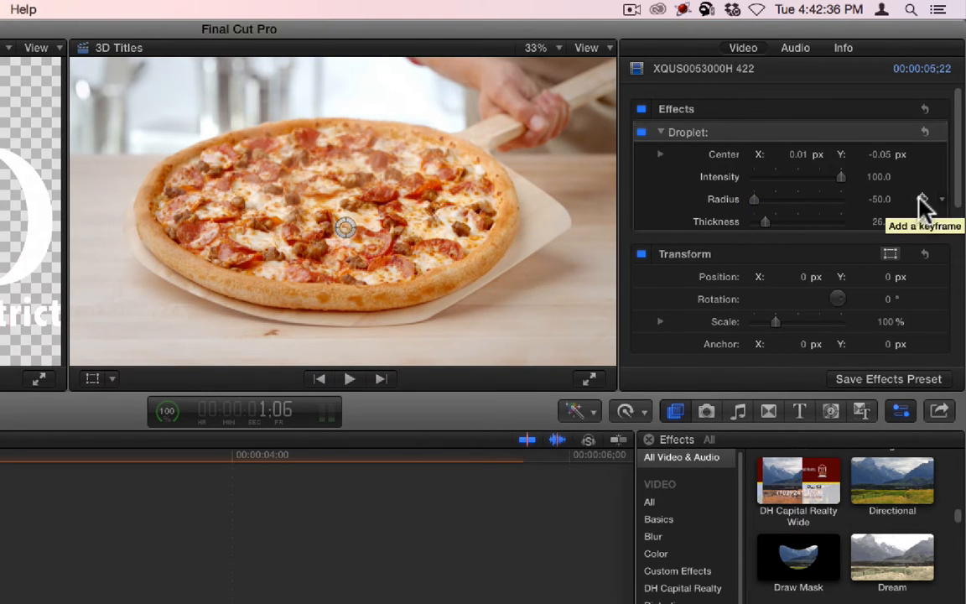
left_click(49, 460)
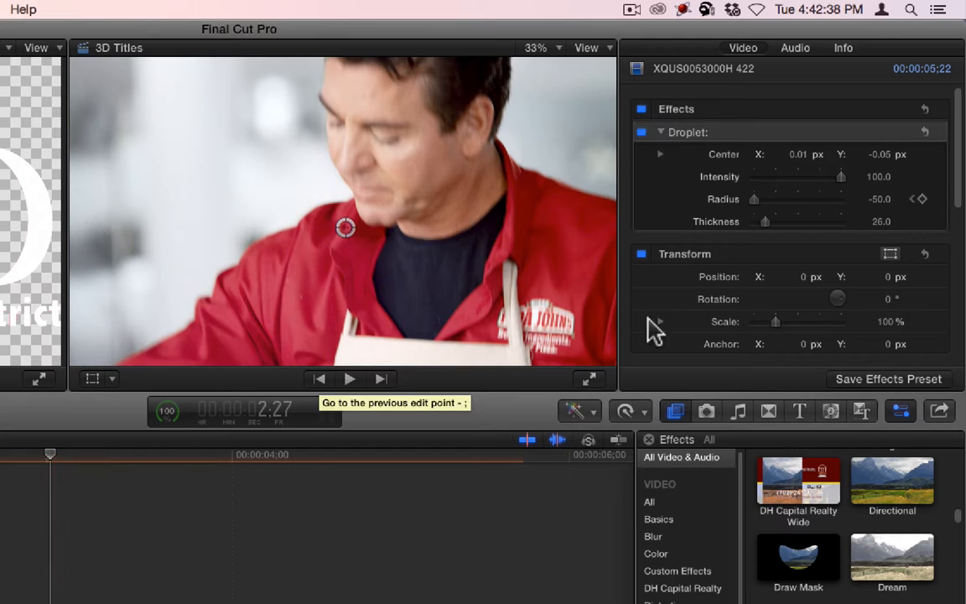
left_click_drag(882, 199, 918, 199)
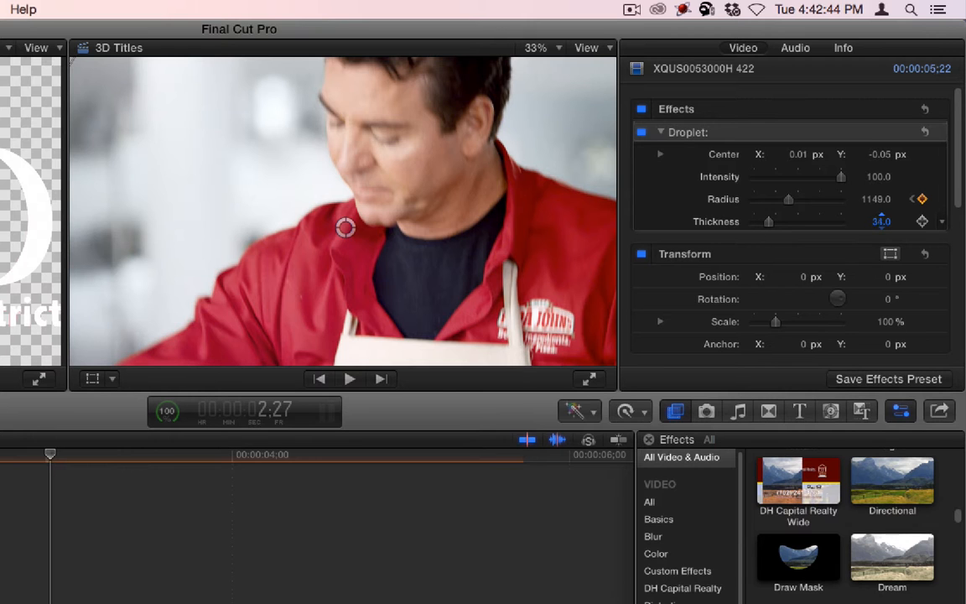
left_click_drag(881, 221, 882, 220)
key("space")
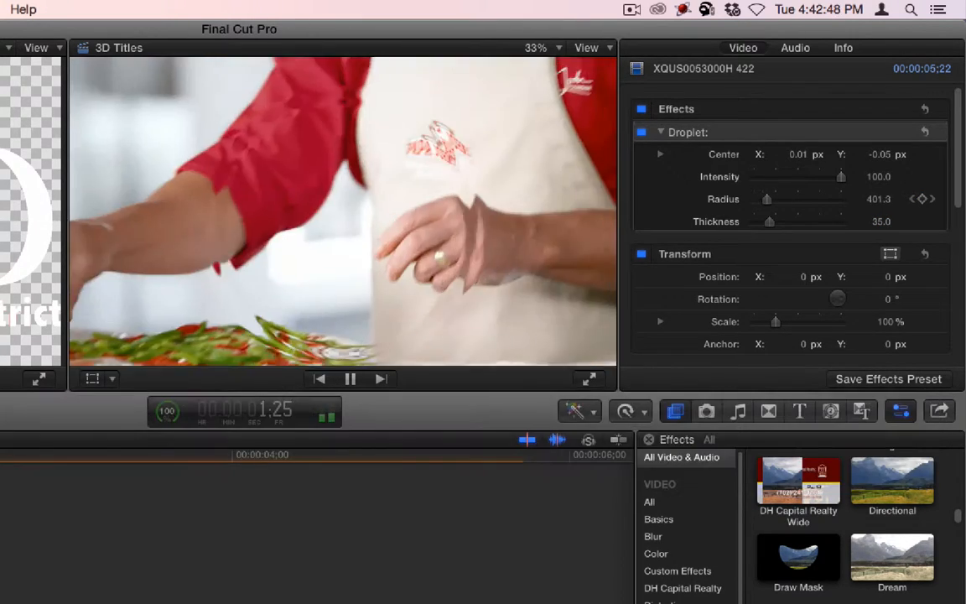
key("space")
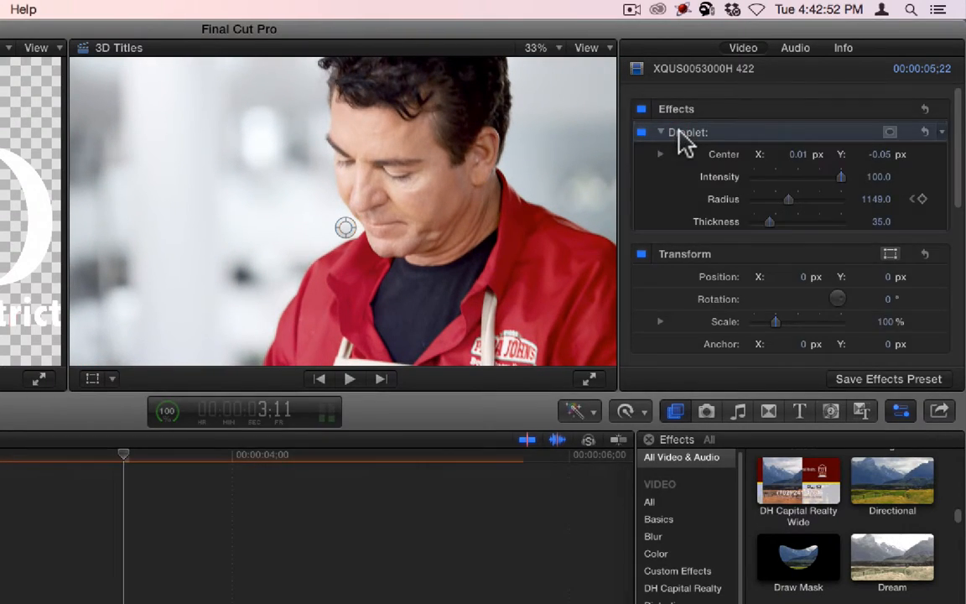
- Replace the clip's Droplet effect with Dry Heat and preview it on the chef's close-up at 3:04
key("BackSpace")
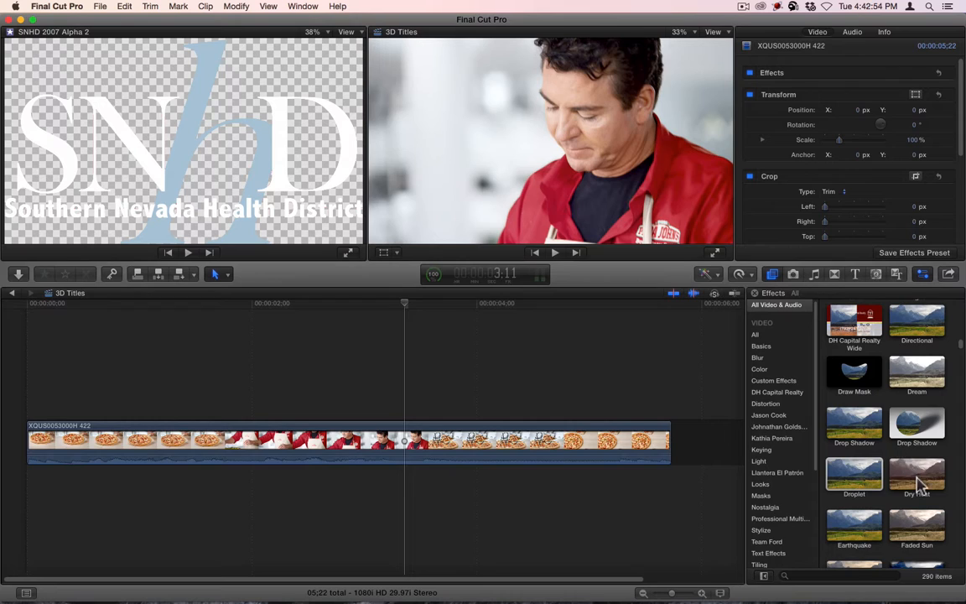
left_click_drag(920, 485, 321, 444)
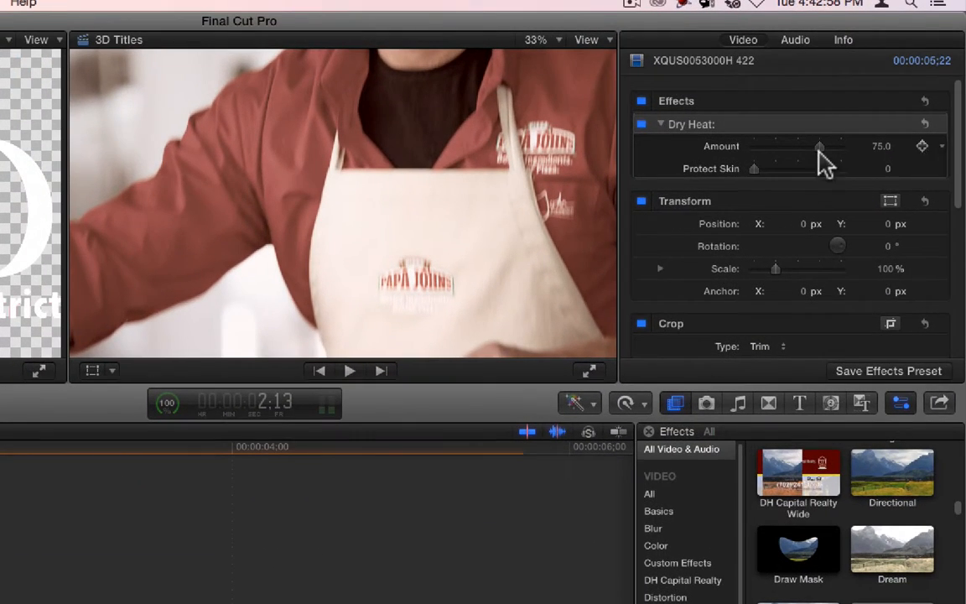
left_click(25, 446)
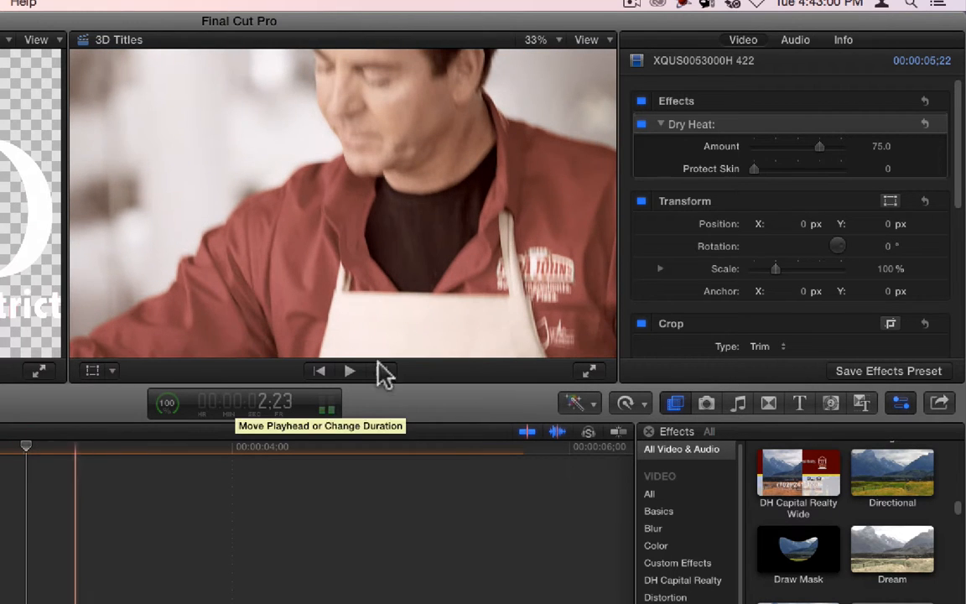
left_click_drag(39, 444, 86, 453)
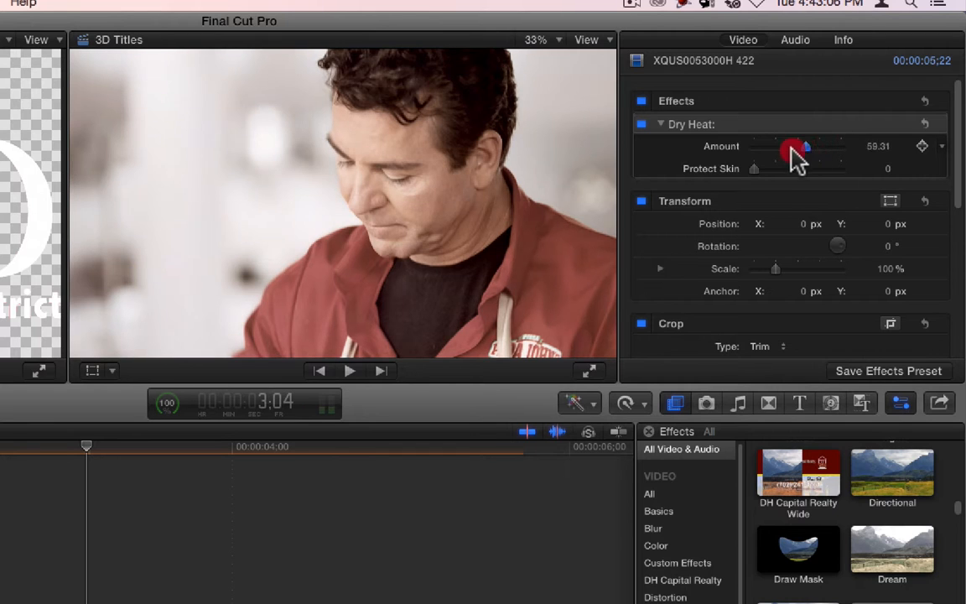
- Try different Dry Heat strengths on the chef shots, ending with both Amount and Protect Skin at 100
left_click_drag(793, 149, 835, 150)
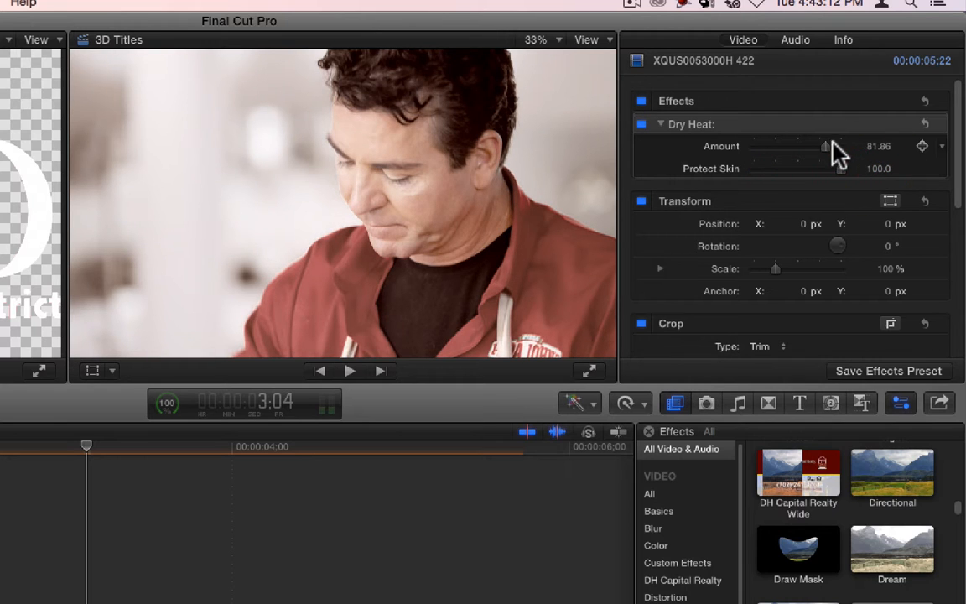
left_click_drag(801, 160, 836, 159)
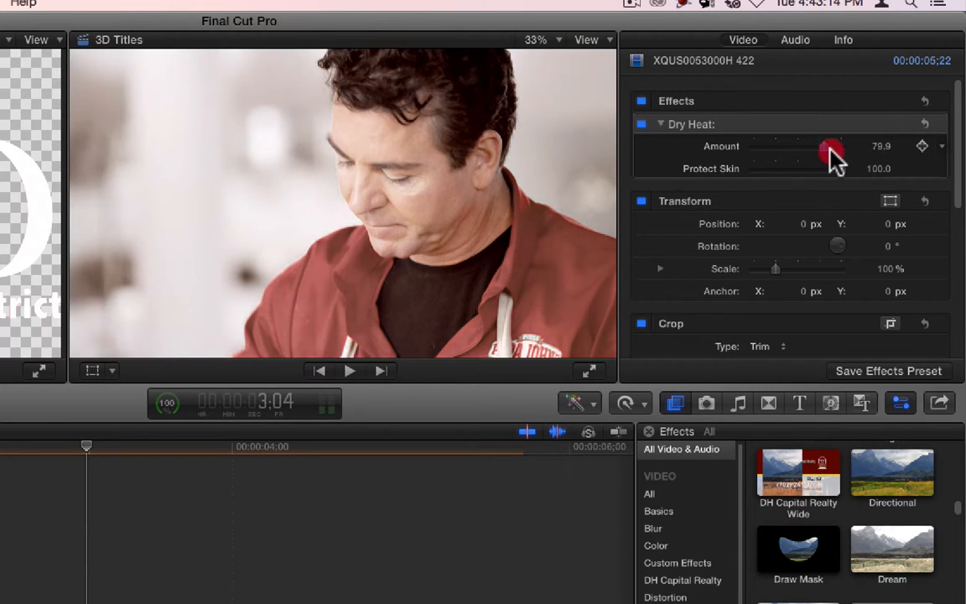
left_click_drag(84, 447, 41, 491)
left_click_drag(841, 169, 732, 170)
left_click_drag(822, 172, 887, 169)
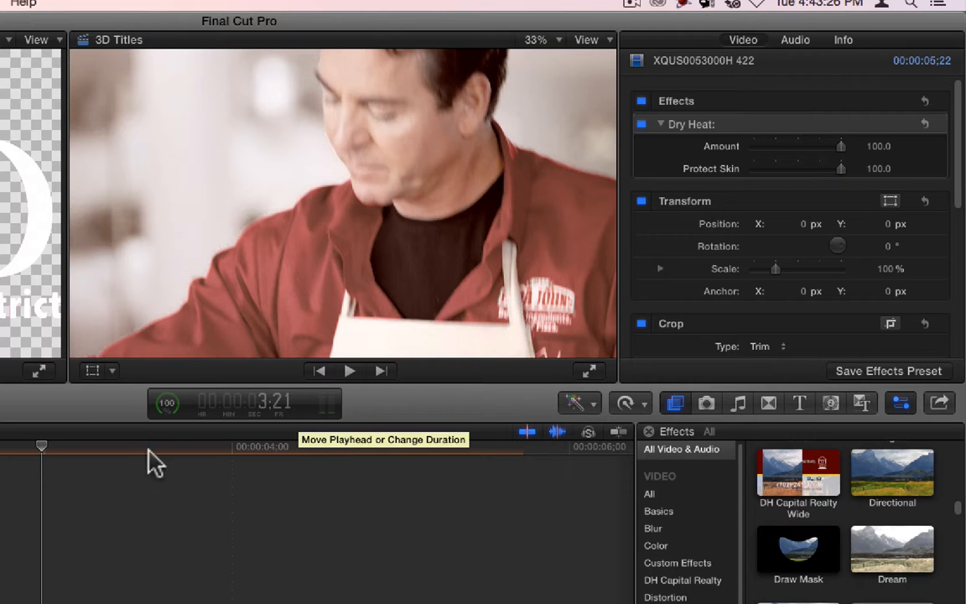
- On the pizza shot at 1:12, compare Protect Skin at 0 and set it to 89.22
left_click_drag(36, 447, 0, 446)
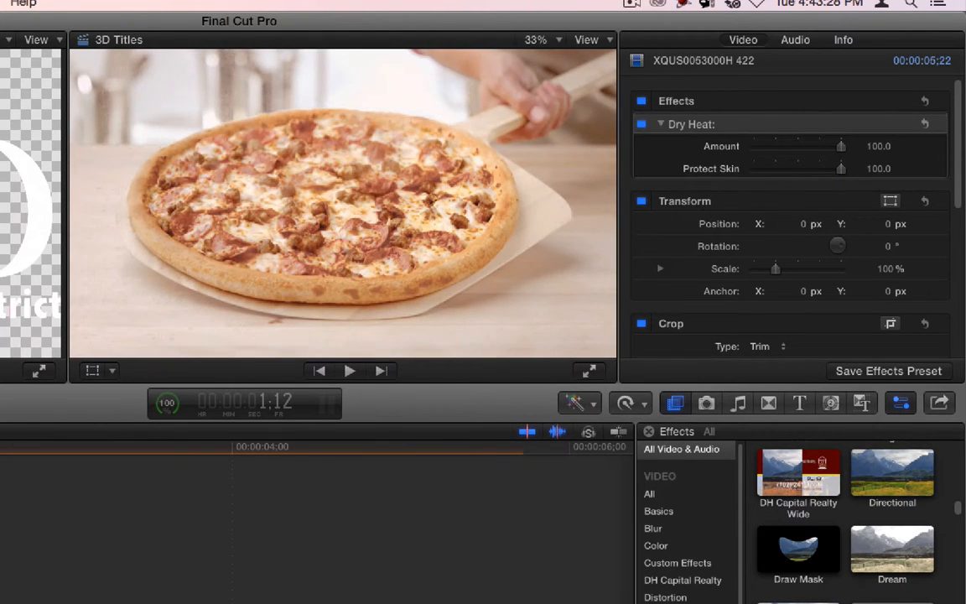
left_click_drag(842, 171, 780, 172)
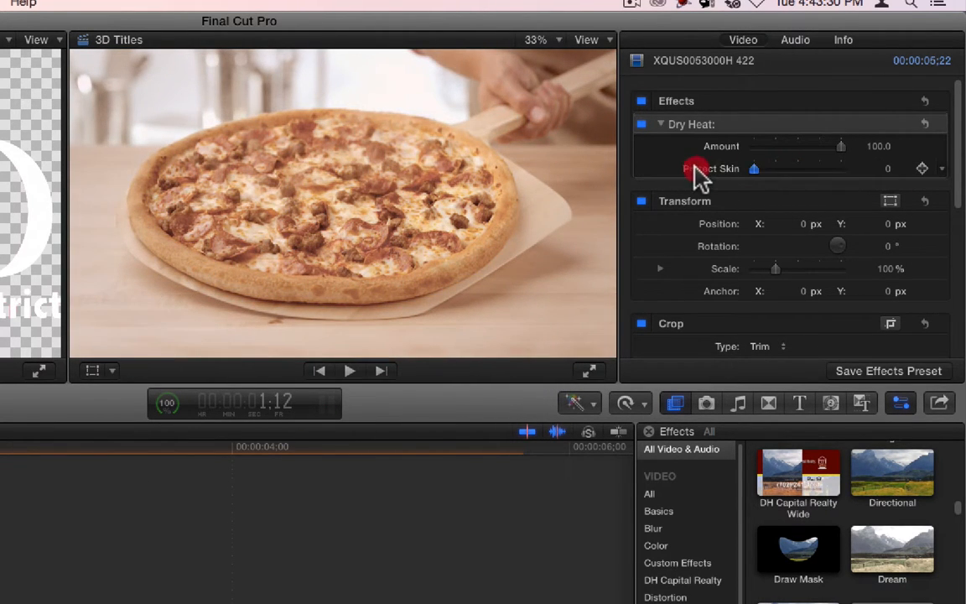
left_click_drag(696, 167, 824, 172)
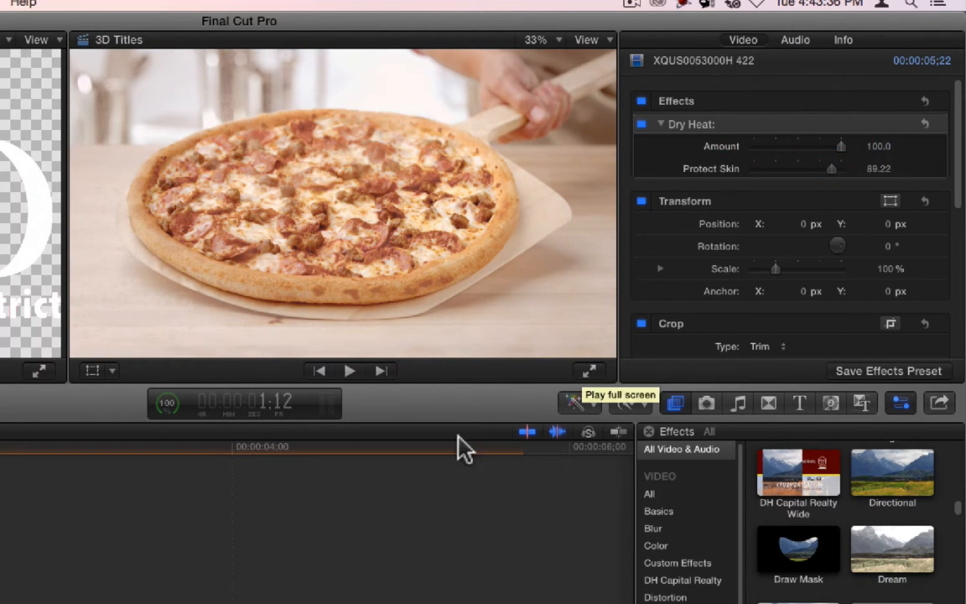
- Browse the effects listed after Dry Heat and park the playhead on the chef shot at 2:24
mouse_move(22, 444)
left_mouse_down()
mouse_move(469, 460)
mouse_move(0, 483)
left_mouse_up()
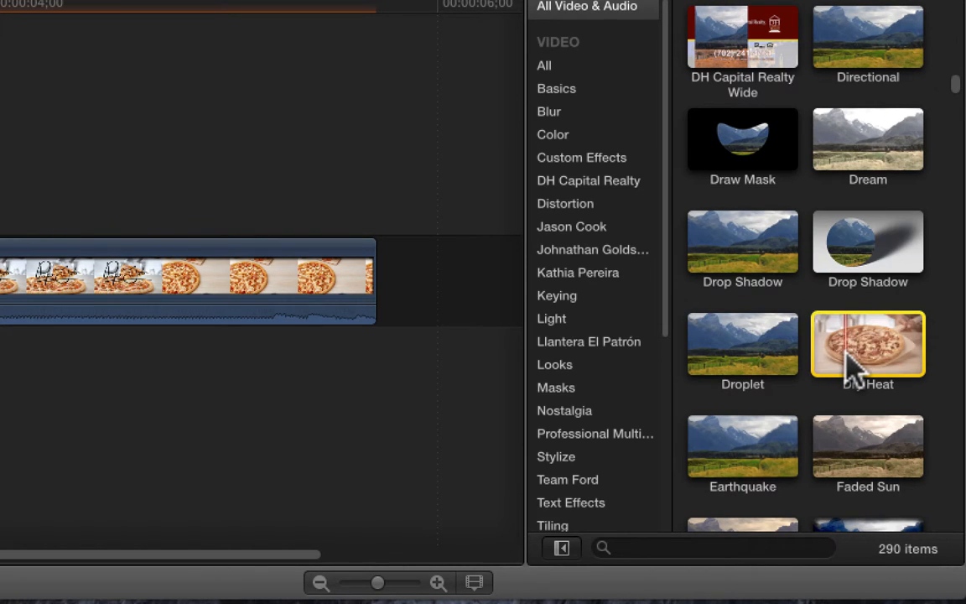
scroll(852, 364, "down", 5)
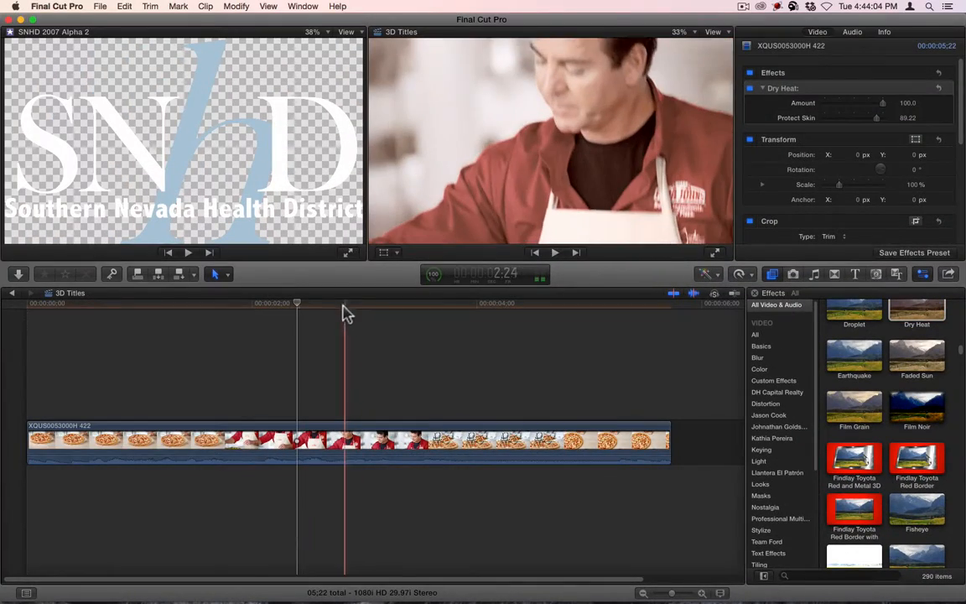
left_click(342, 305)
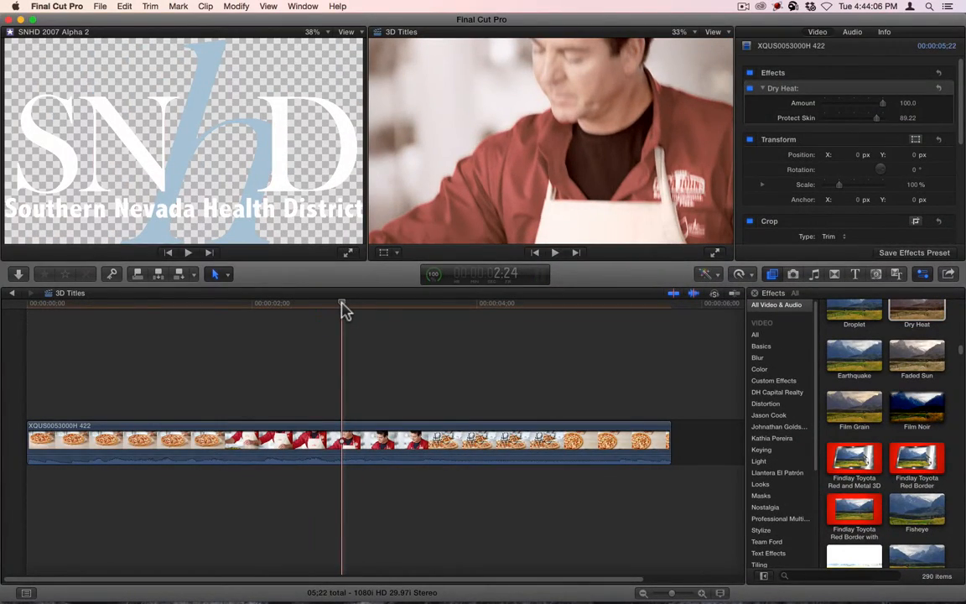